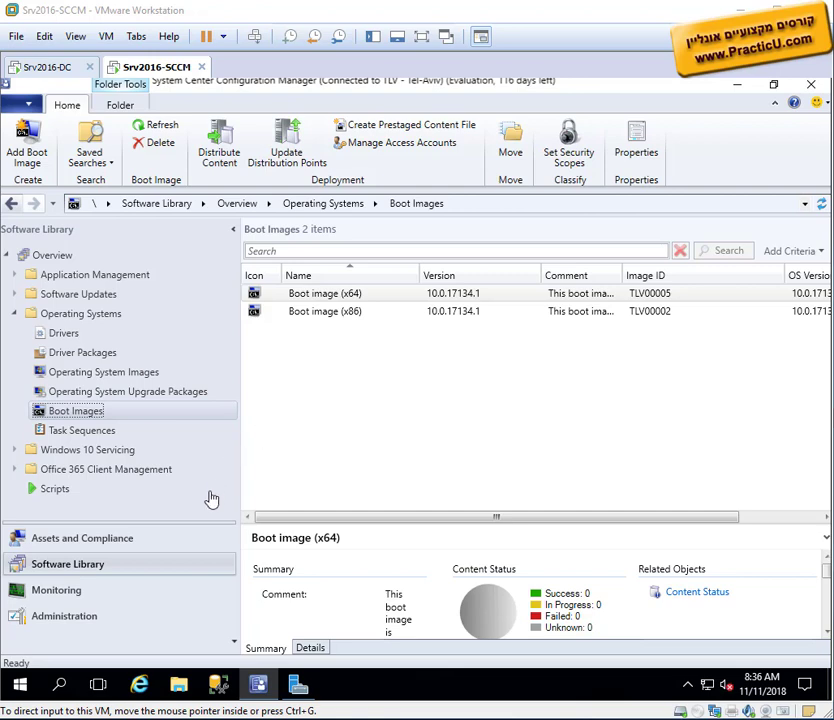
# - Examine the general and PXE properties of the SRV2016-SCCM distribution point in Administration, and close them without changes
pyautogui.click(76, 618)
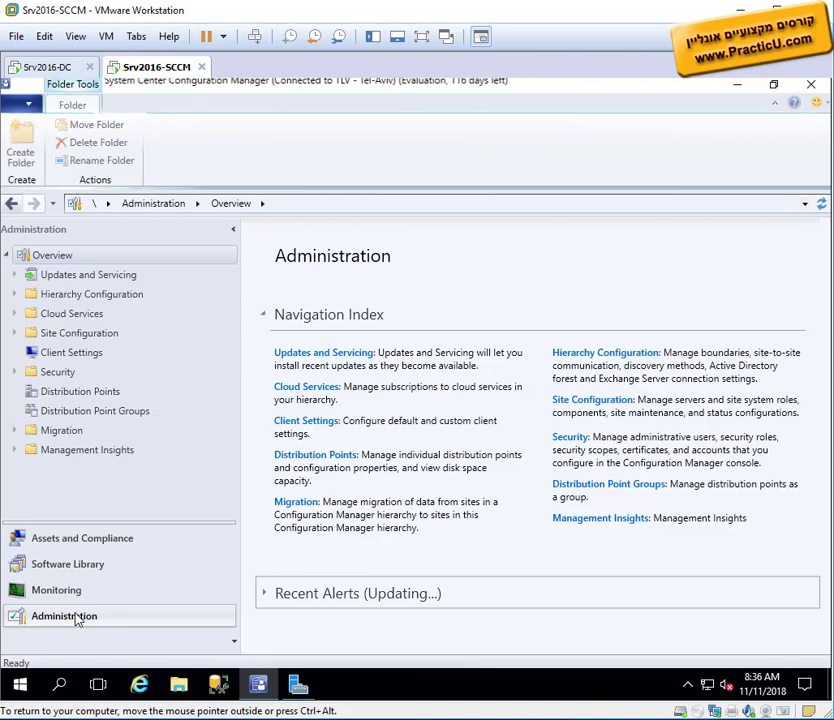
pyautogui.click(72, 395)
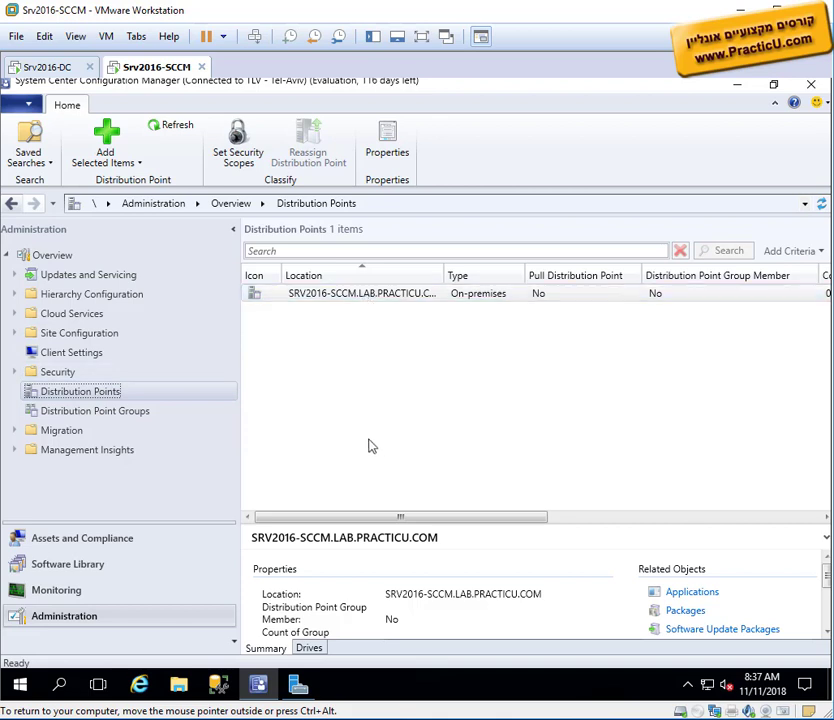
pyautogui.moveTo(449, 274); pyautogui.dragTo(470, 273)
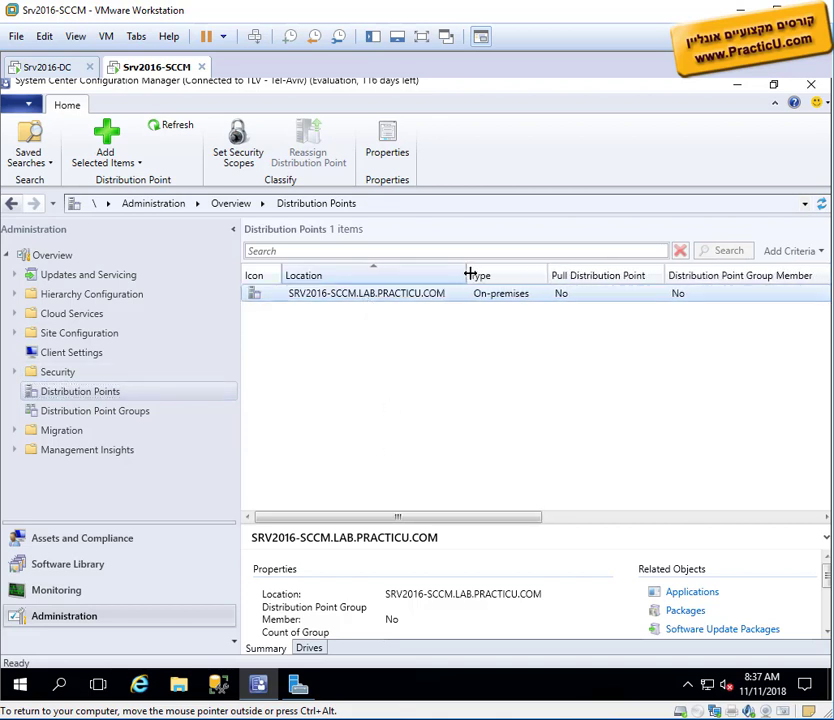
pyautogui.click(383, 296)
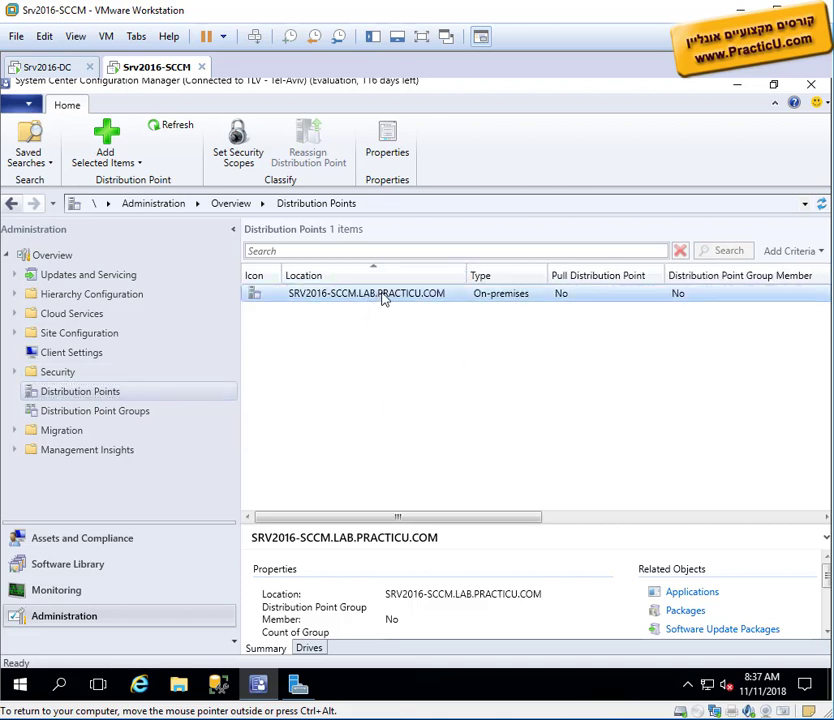
pyautogui.rightClick(383, 298)
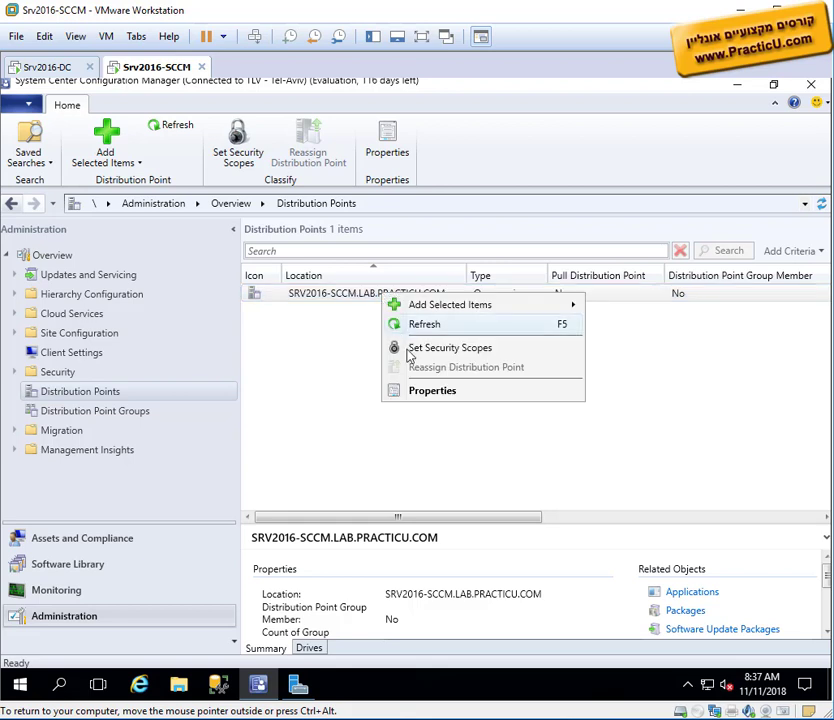
pyautogui.click(435, 391)
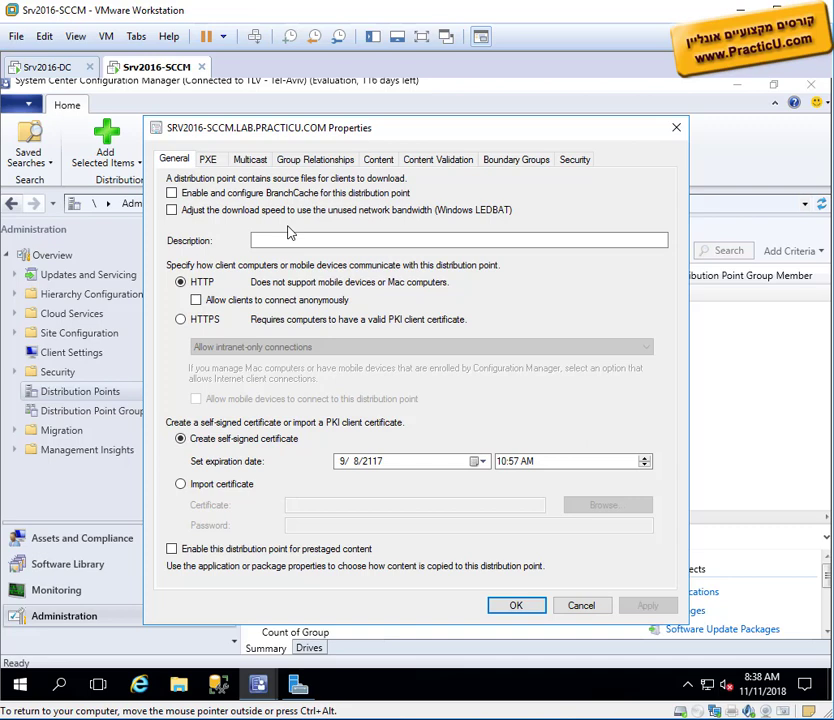
pyautogui.click(209, 161)
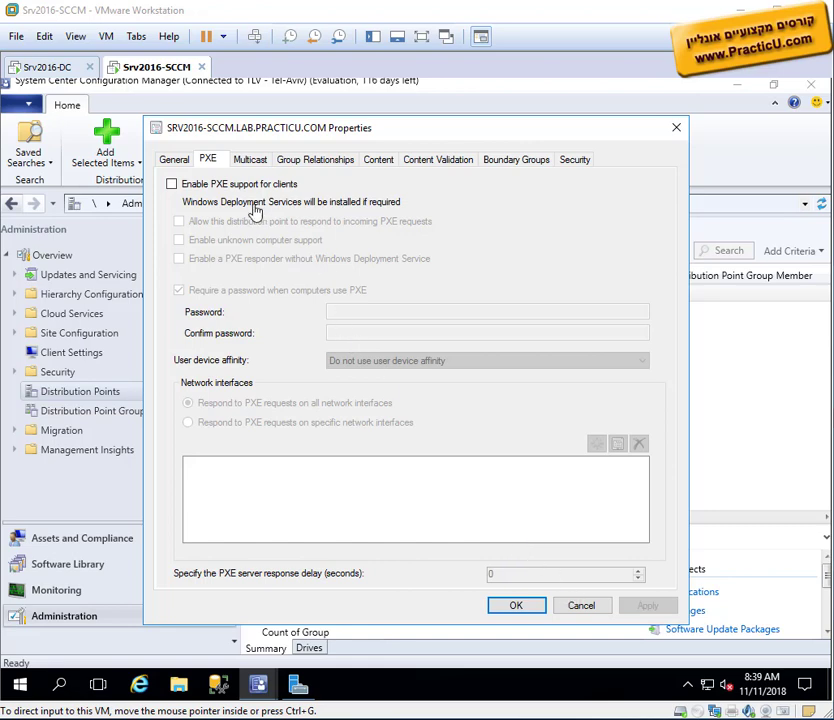
pyautogui.click(580, 607)
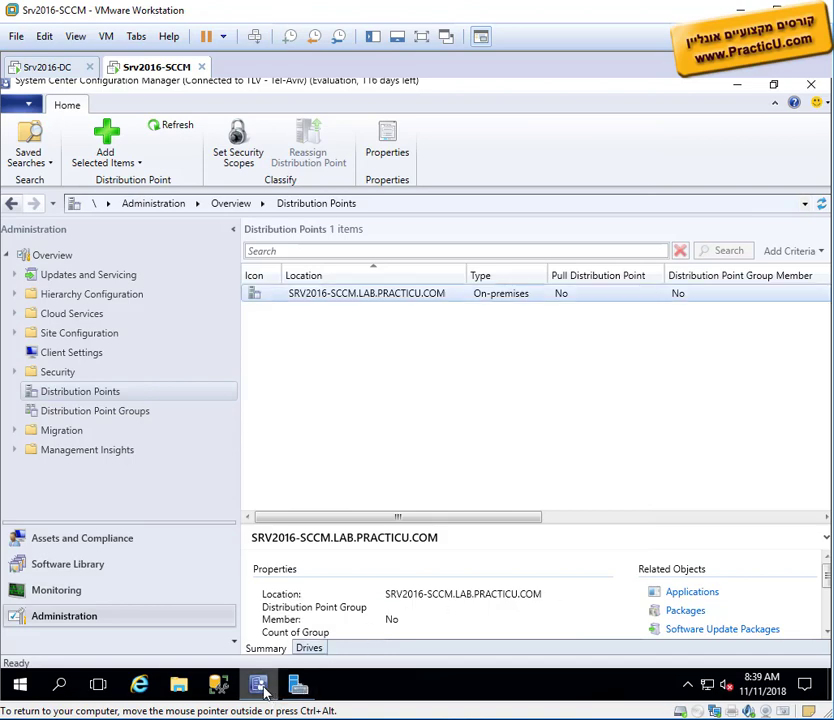
# - Switch to Server Manager, open the Windows Deployment Services console and select the Srv2016-SCCM server
pyautogui.click(297, 684)
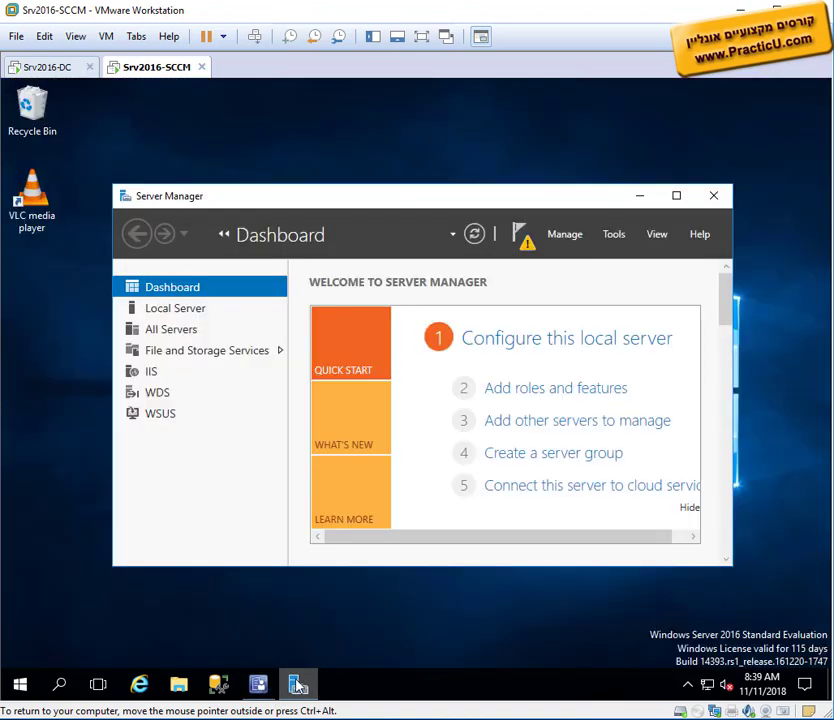
pyautogui.click(614, 236)
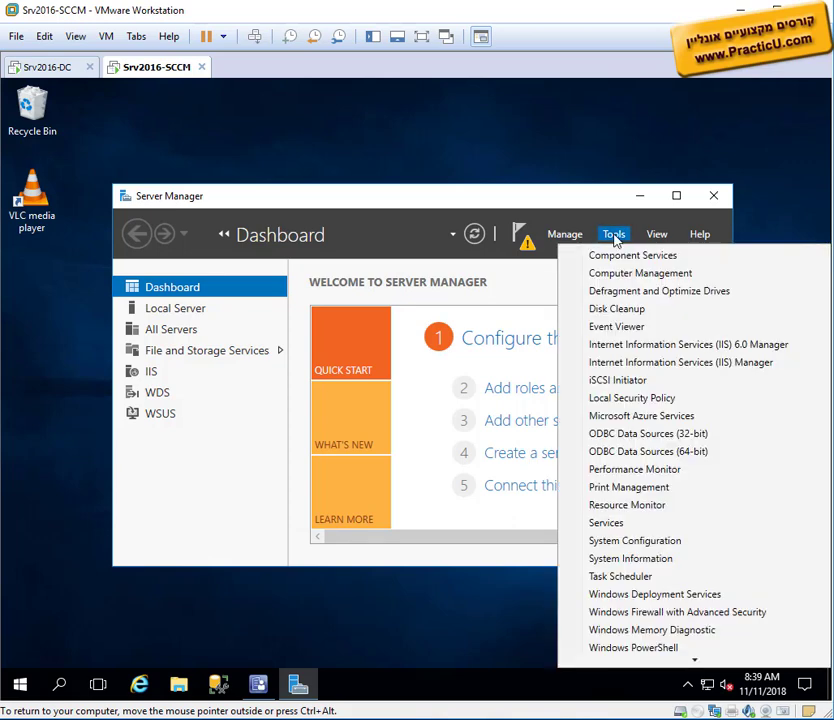
pyautogui.click(660, 597)
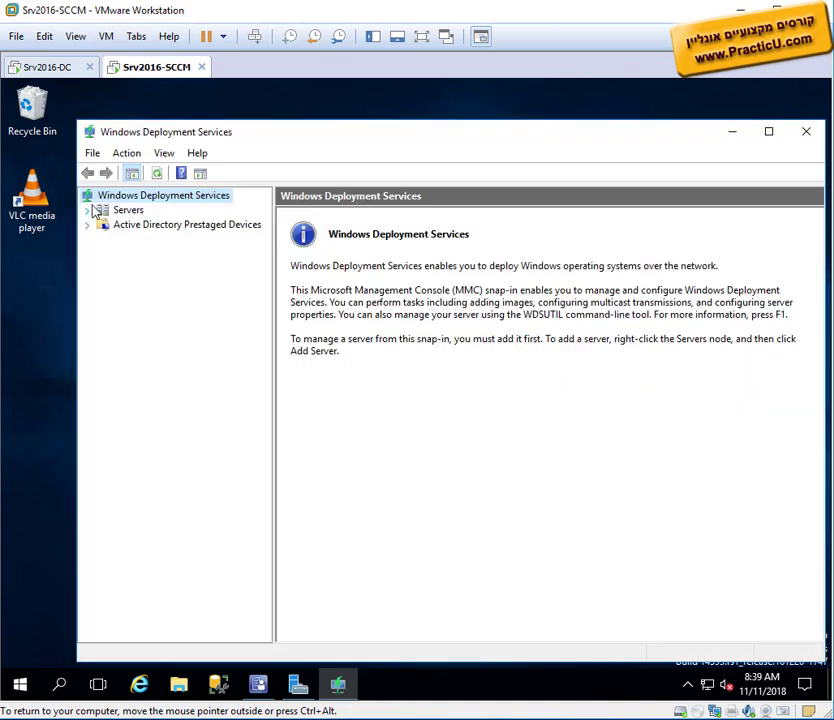
pyautogui.click(88, 210)
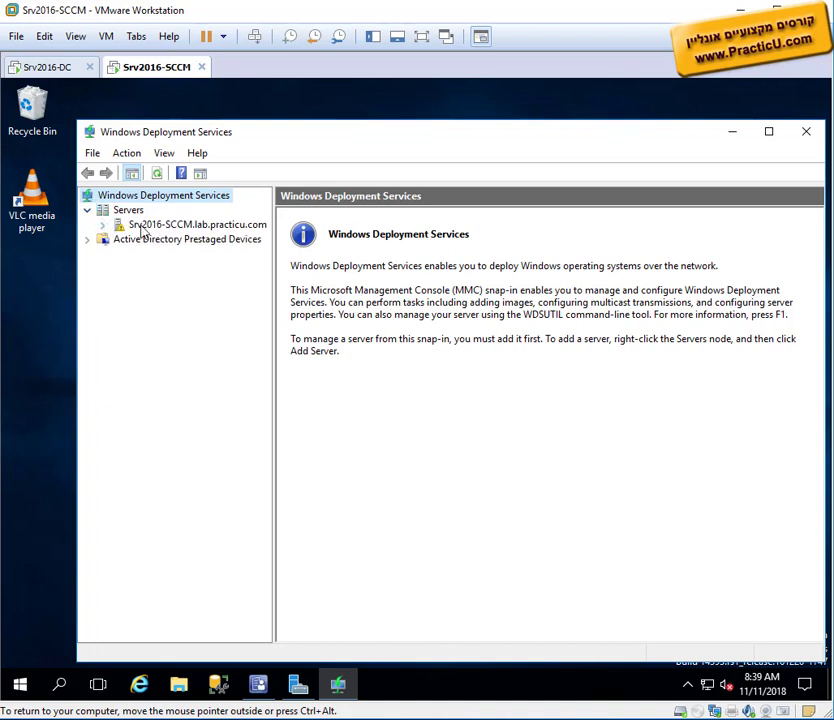
pyautogui.click(158, 228)
pyautogui.rightClick(158, 227)
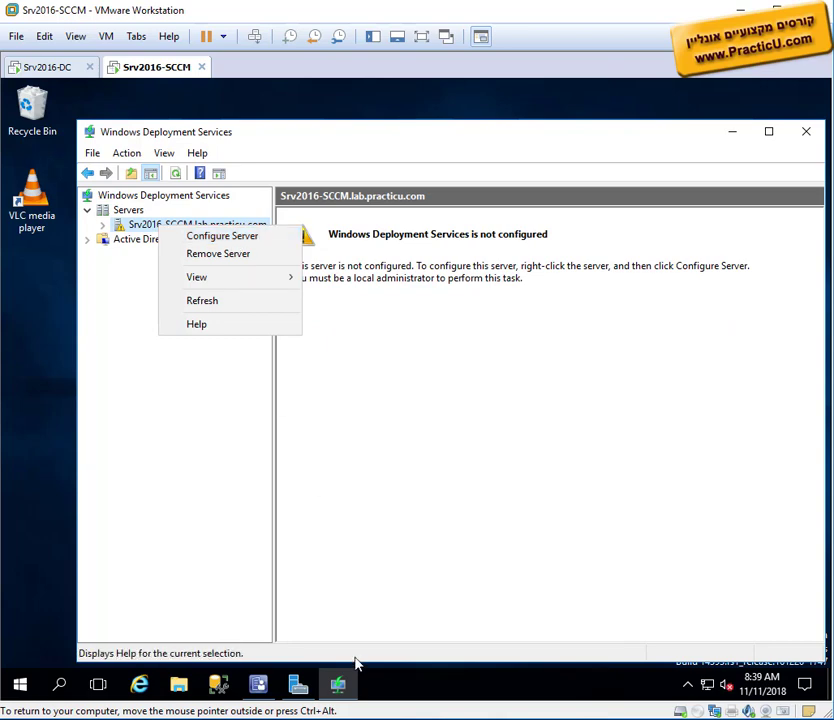
# - Check the pending notifications in Server Manager and return to the Windows Deployment Services console
pyautogui.click(298, 684)
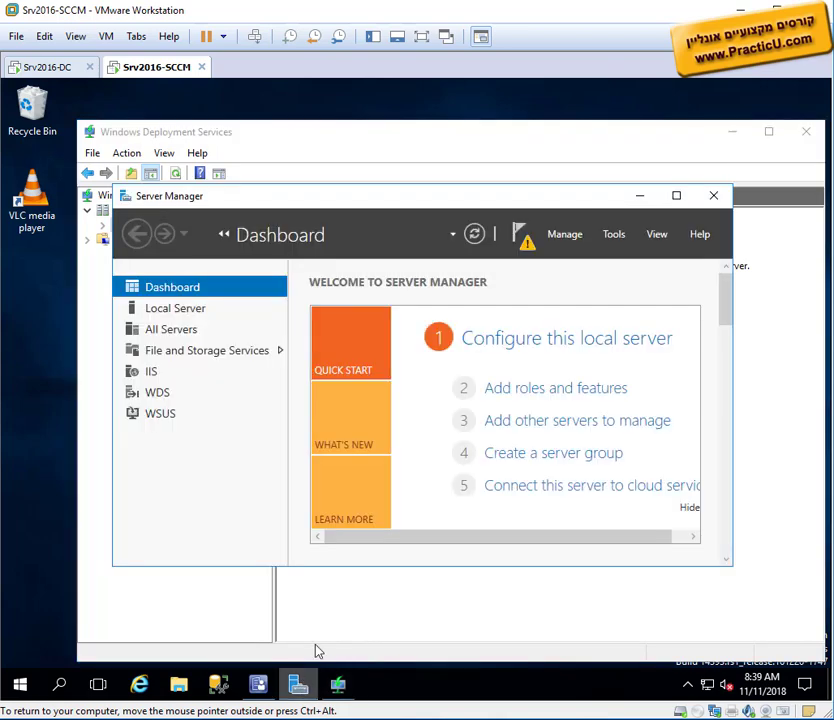
pyautogui.click(517, 229)
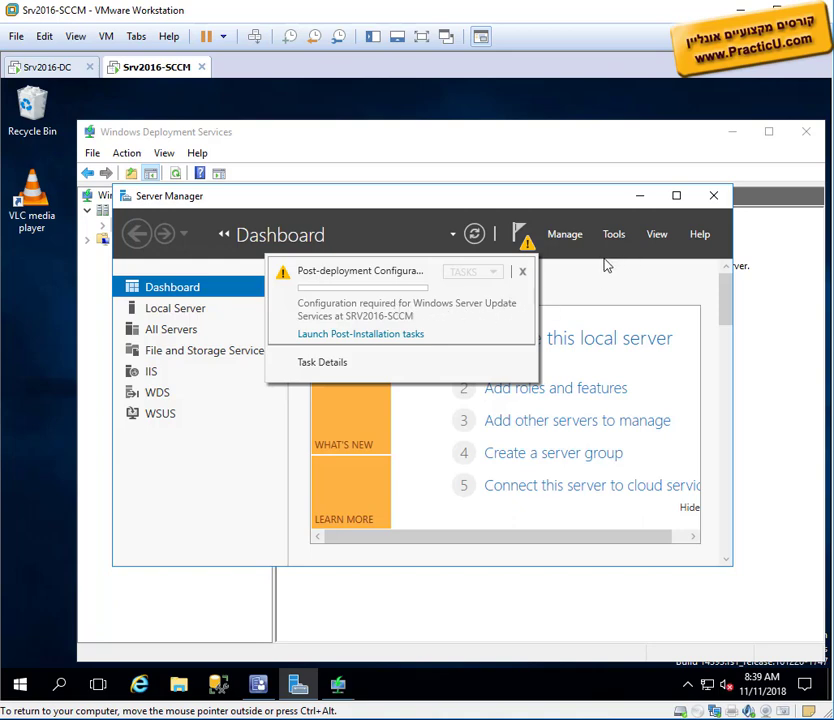
pyautogui.click(641, 198)
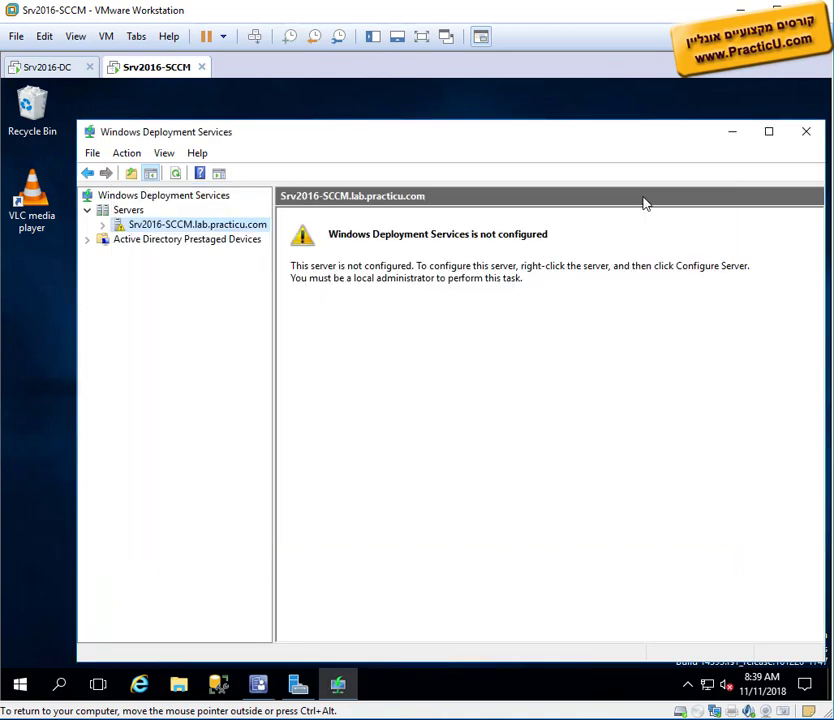
# - Review the prerequisites in the configuration wizard for the Srv2016-SCCM deployment server and quit the setup
pyautogui.rightClick(181, 232)
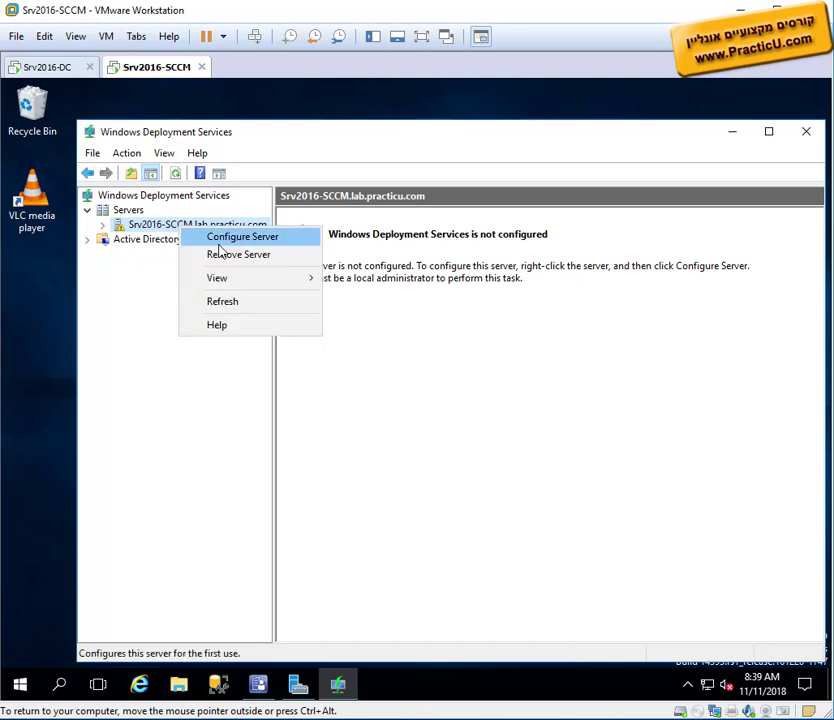
pyautogui.click(218, 242)
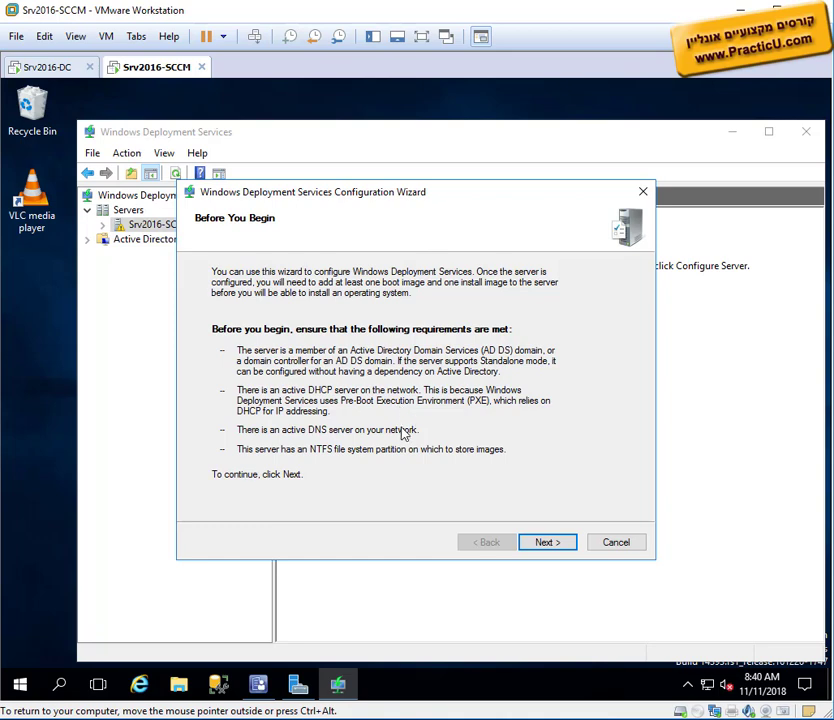
pyautogui.click(616, 541)
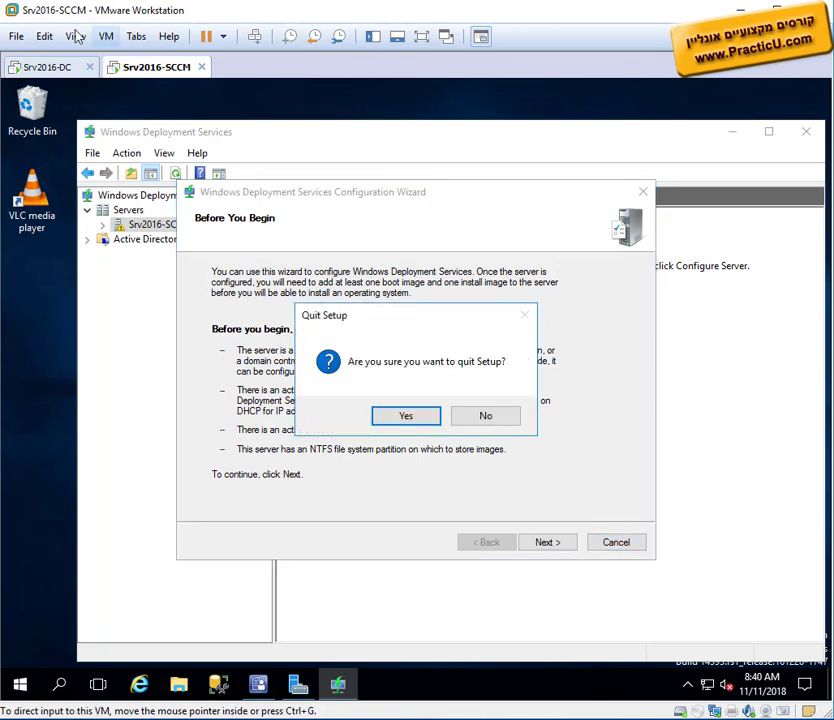
pyautogui.click(404, 418)
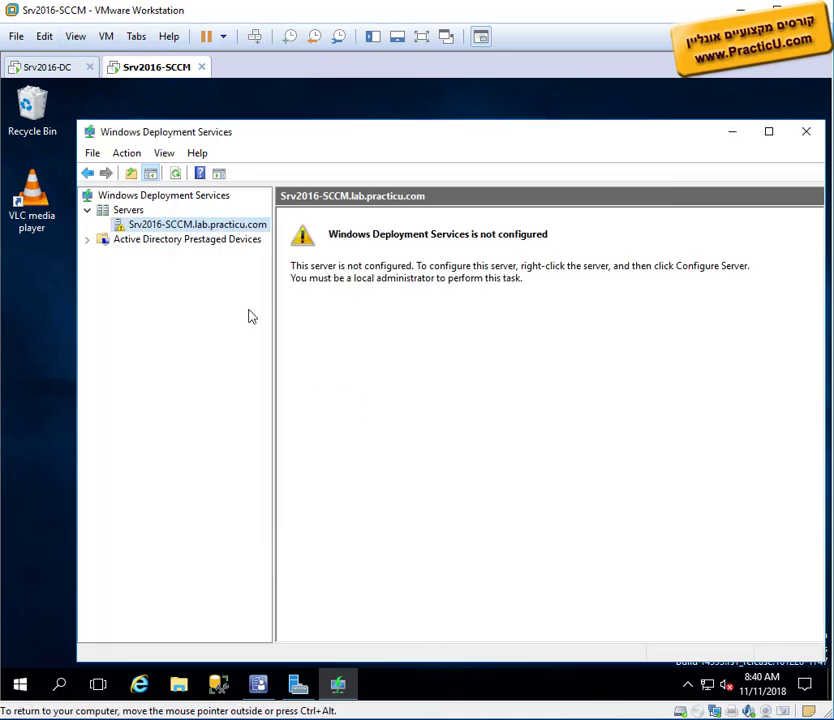
# - Open VMware's Virtual Network Editor, unlock it for changes with administrator privileges and select the VMnet2 NAT network
pyautogui.click(44, 38)
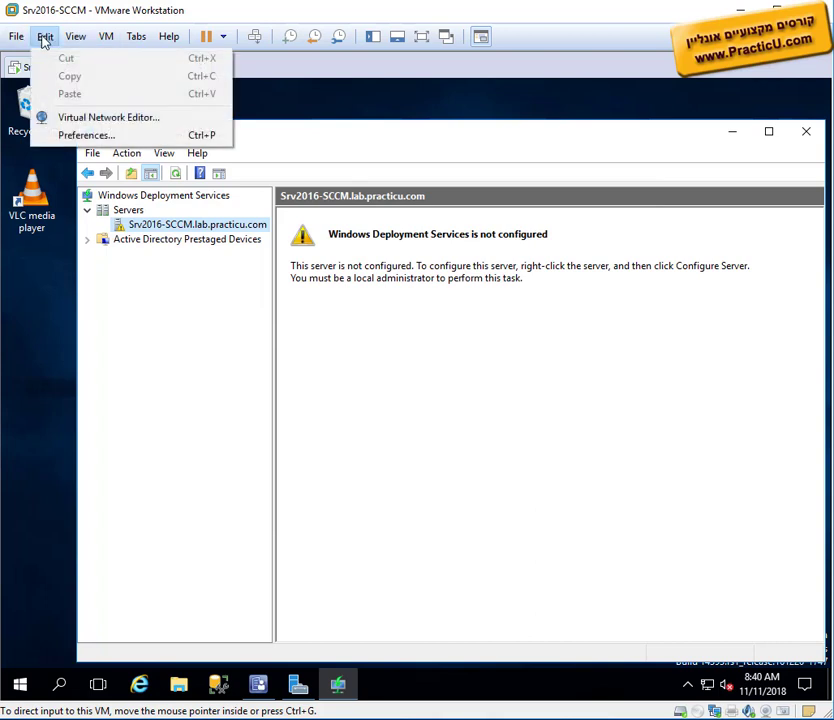
pyautogui.click(90, 118)
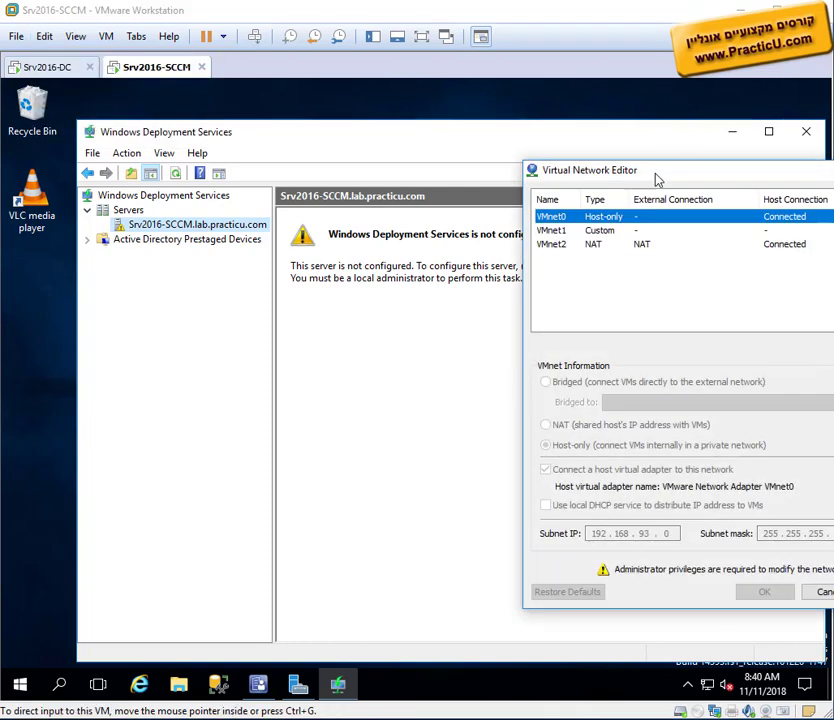
pyautogui.moveTo(657, 178); pyautogui.dragTo(364, 170)
pyautogui.click(314, 236)
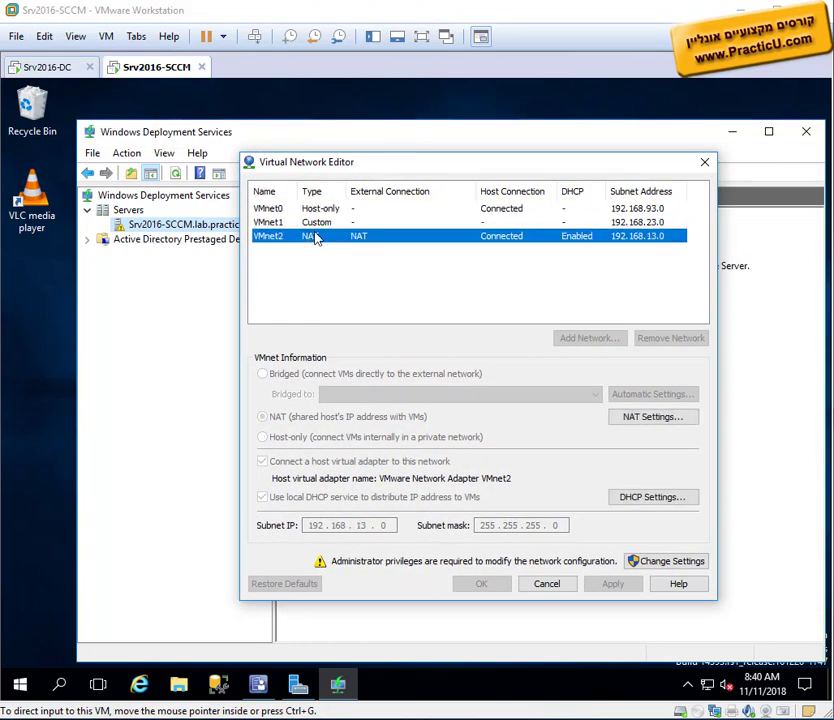
pyautogui.click(667, 562)
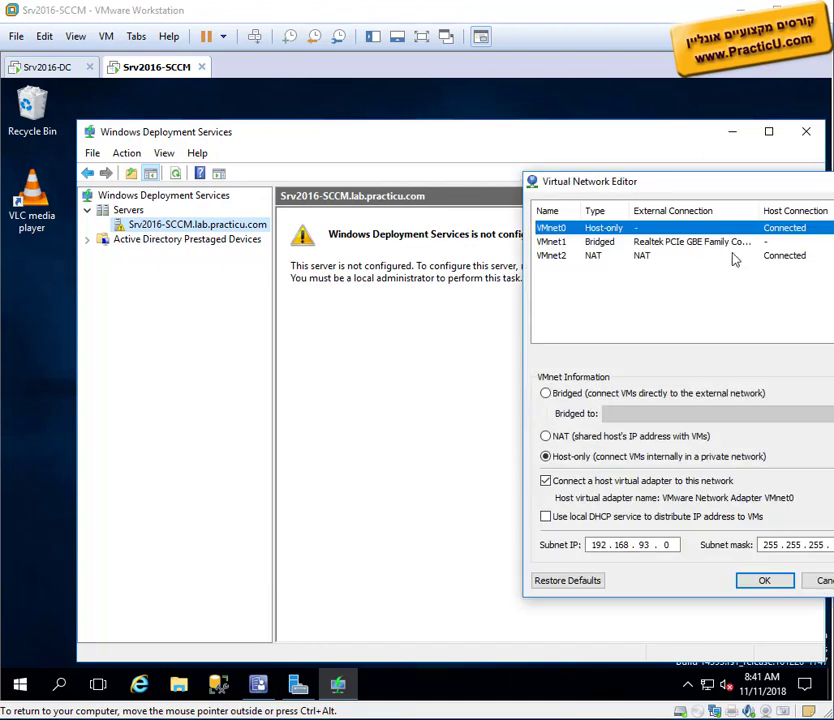
pyautogui.moveTo(735, 192); pyautogui.dragTo(374, 166)
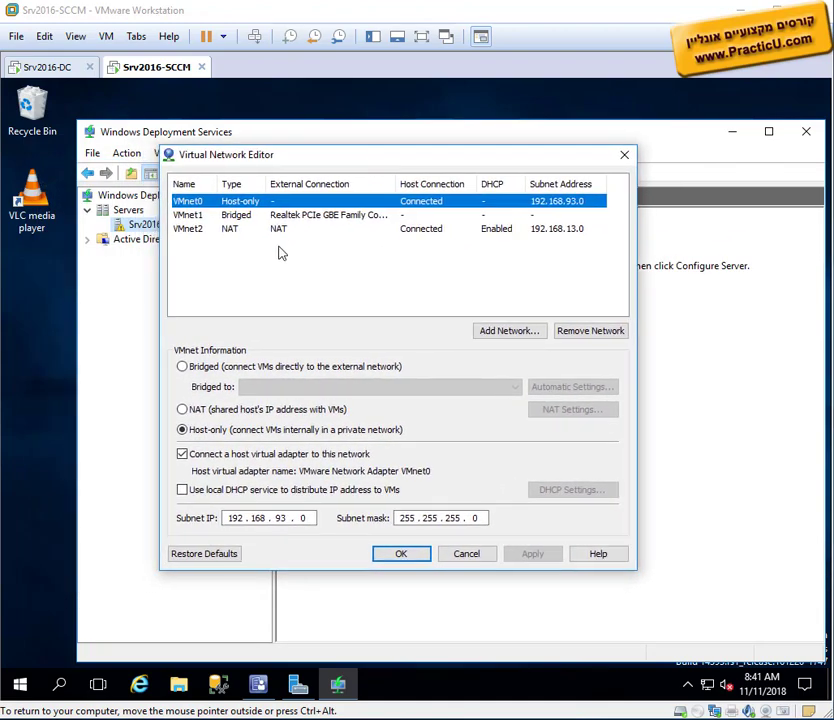
pyautogui.click(279, 231)
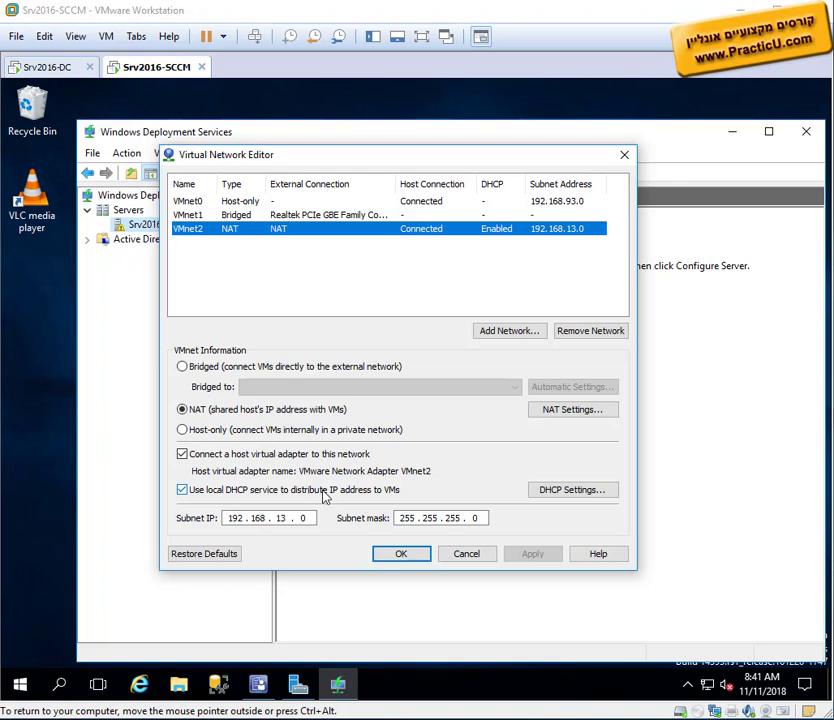
# - Check VMnet2's DHCP settings, disable its local DHCP service for distributing IP addresses to VMs, and save the network configuration
pyautogui.click(578, 490)
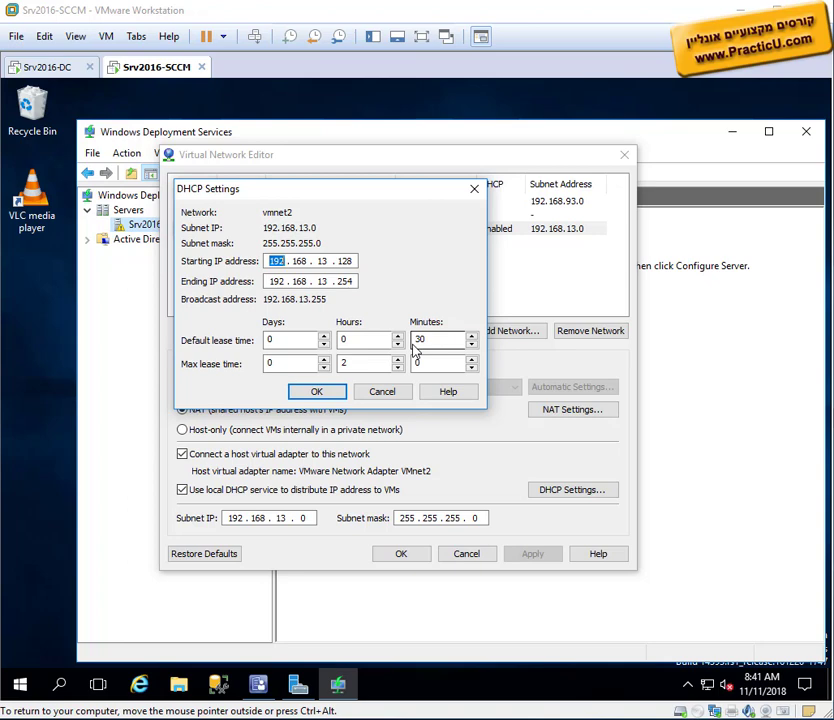
pyautogui.click(393, 392)
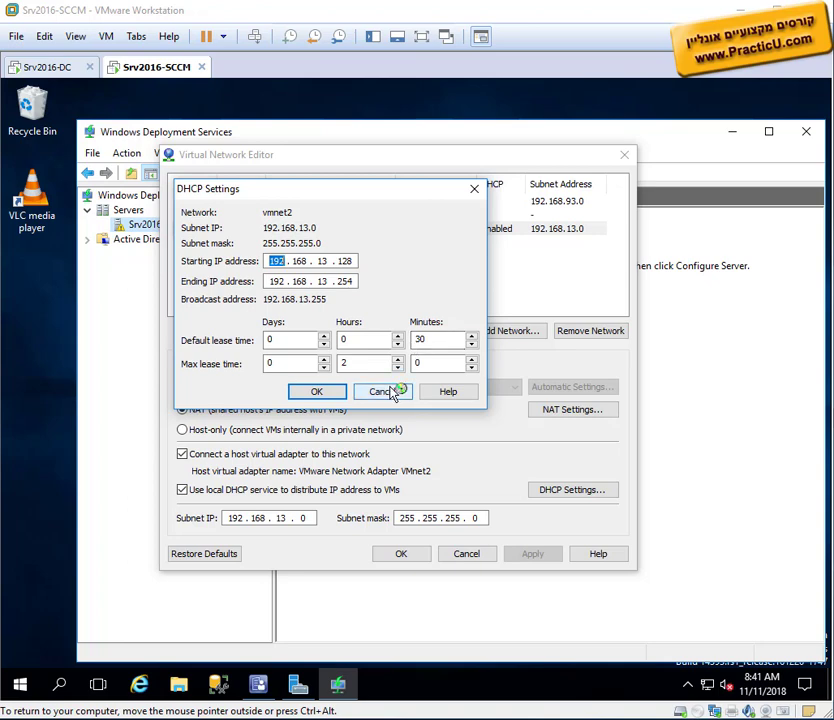
pyautogui.click(214, 489)
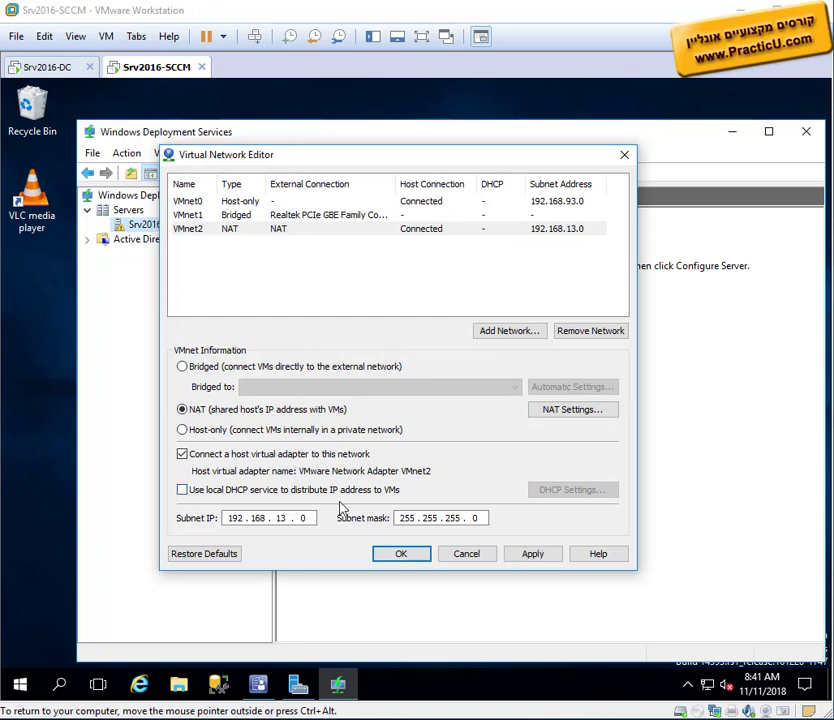
pyautogui.click(396, 565)
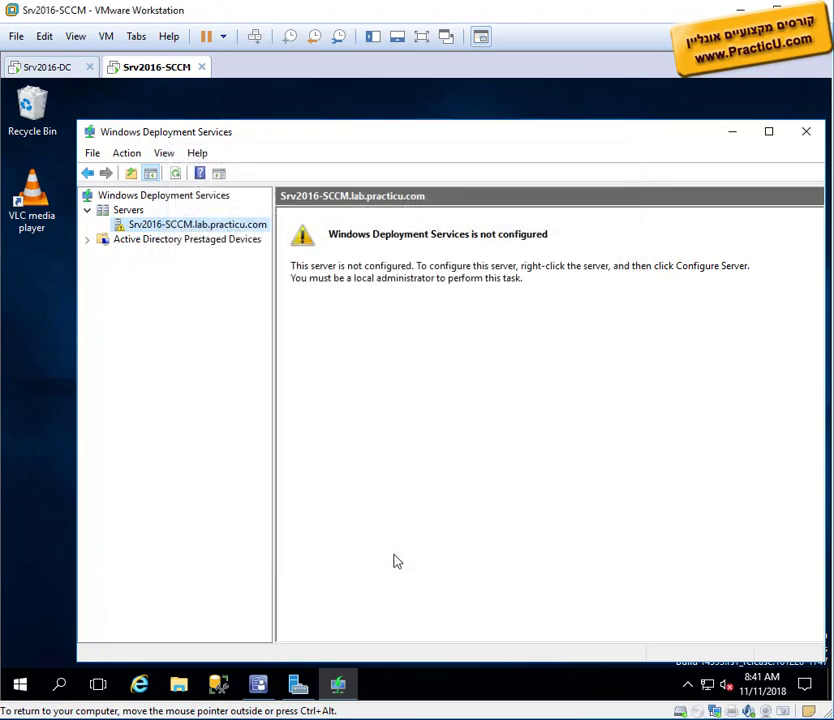
# - Reopen the Virtual Network Editor to verify the DHCP status of the virtual networks, and close it without changes
pyautogui.click(45, 36)
pyautogui.click(82, 117)
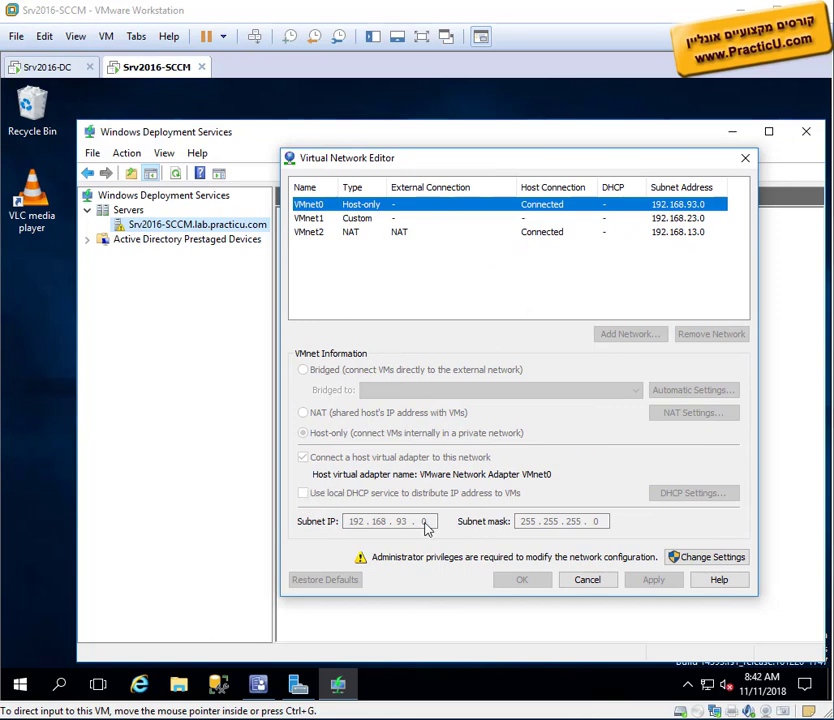
pyautogui.click(587, 581)
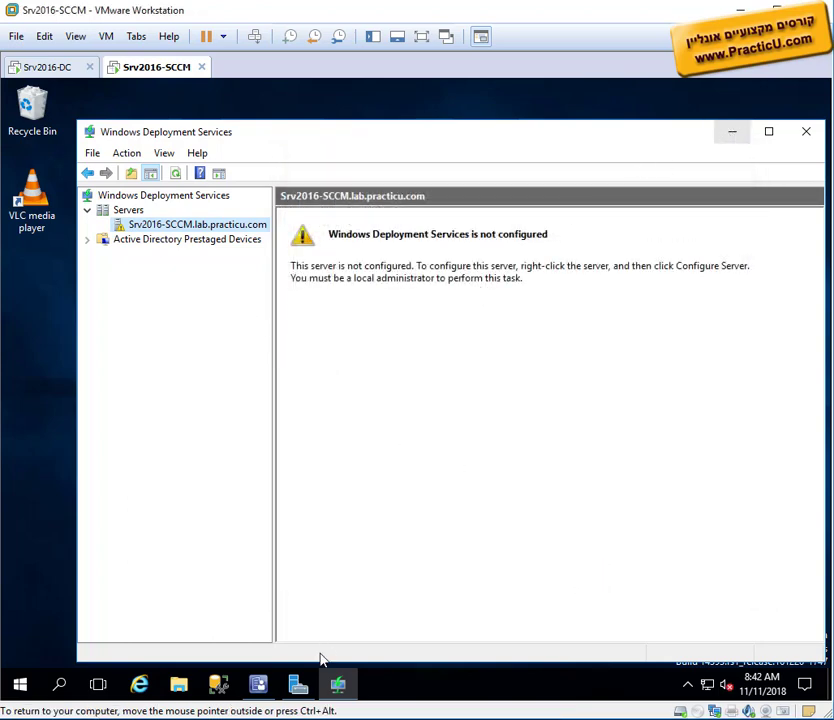
# - Start adding roles from Server Manager with a role-based installation targeting Srv2016-SCCM, up to the server role selection
pyautogui.click(299, 686)
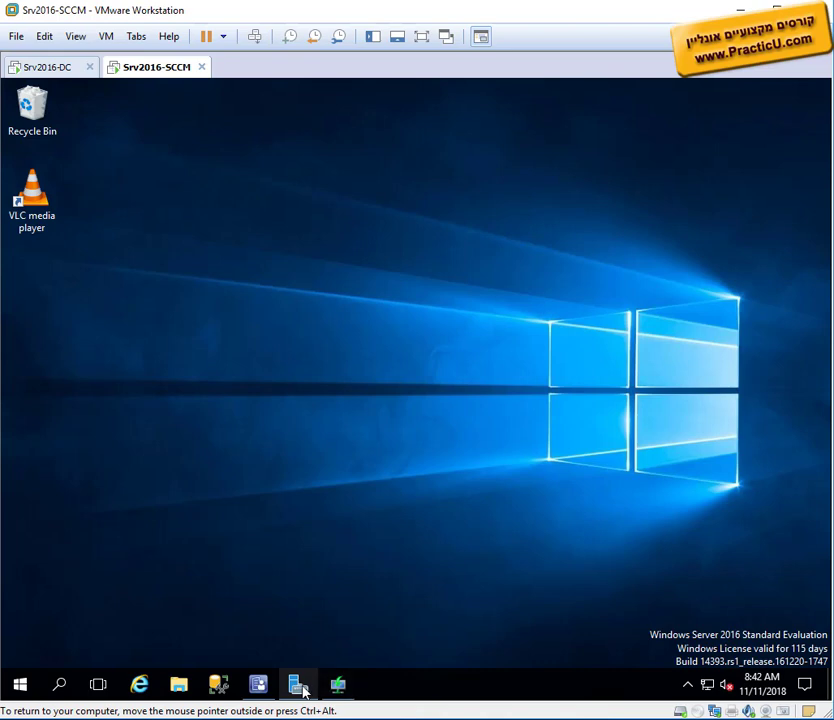
pyautogui.click(299, 687)
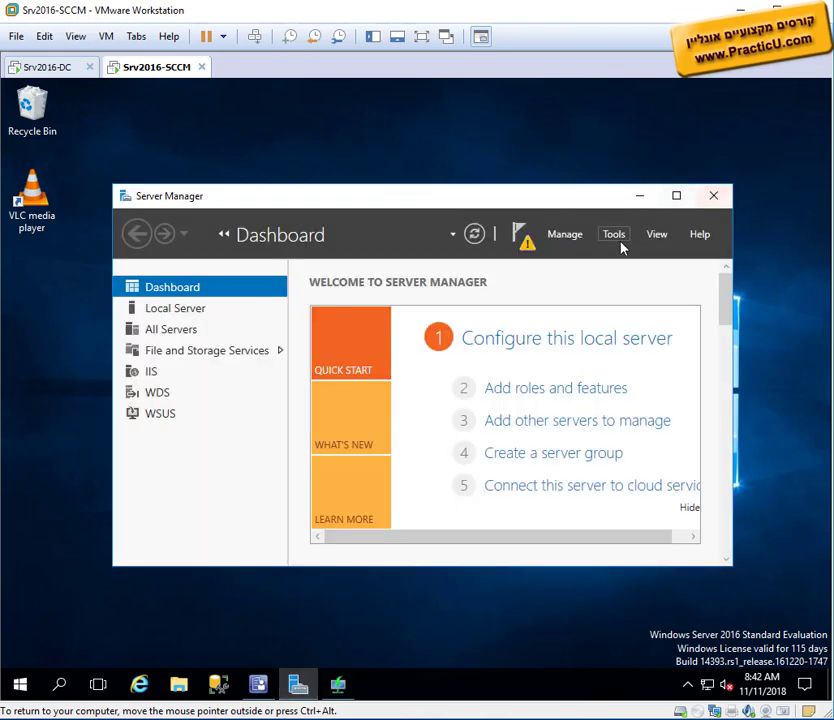
pyautogui.click(535, 398)
pyautogui.click(550, 621)
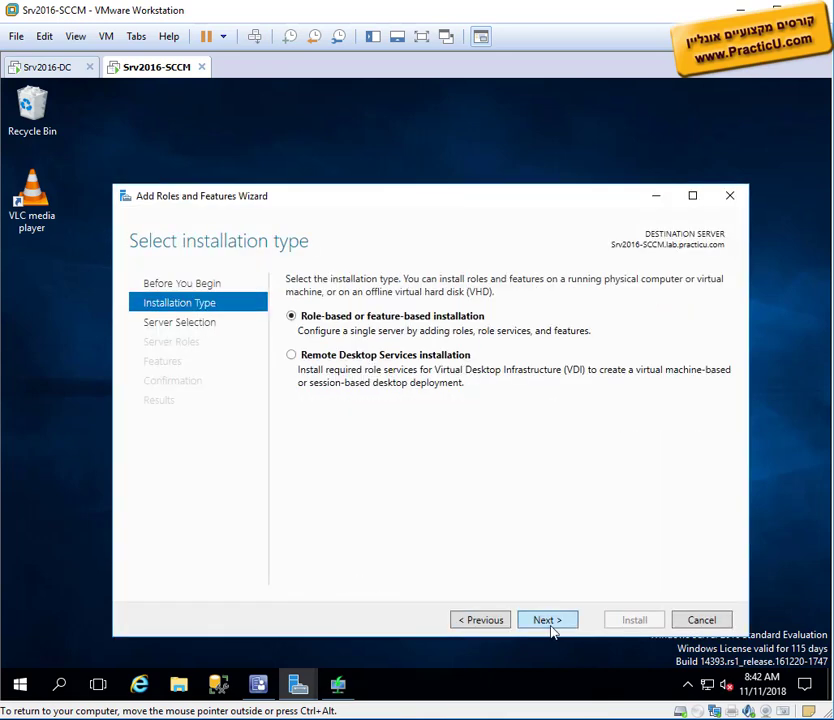
pyautogui.click(550, 626)
pyautogui.click(553, 620)
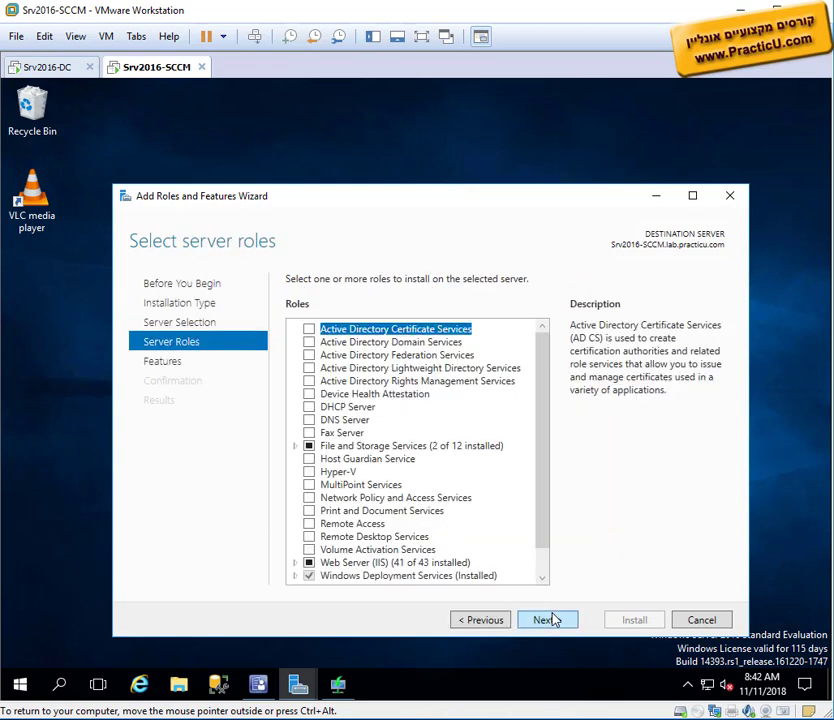
# - Select the DHCP Server role with its required management tools, keep the default features and install it
pyautogui.click(358, 396)
pyautogui.click(318, 408)
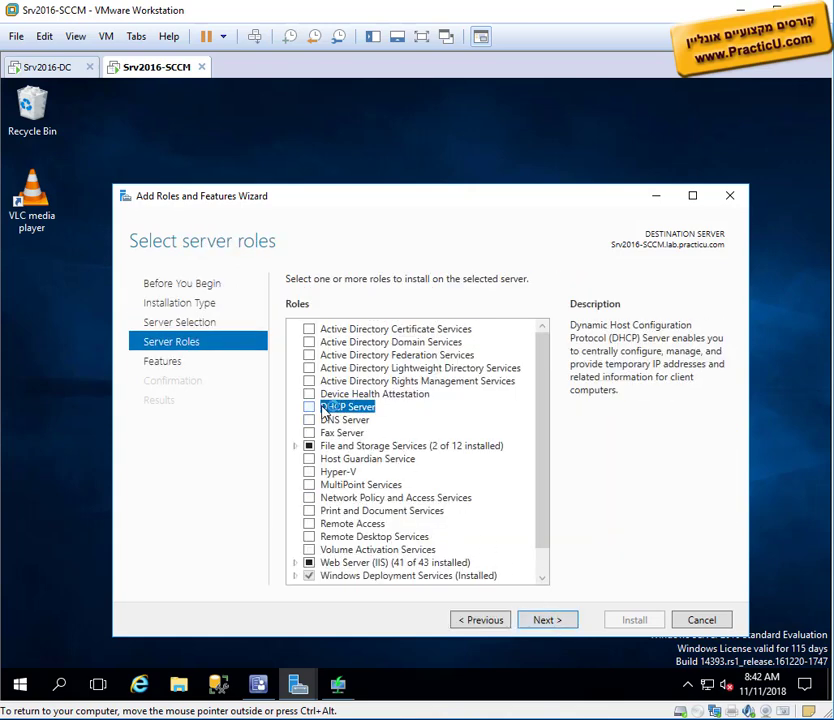
pyautogui.click(312, 409)
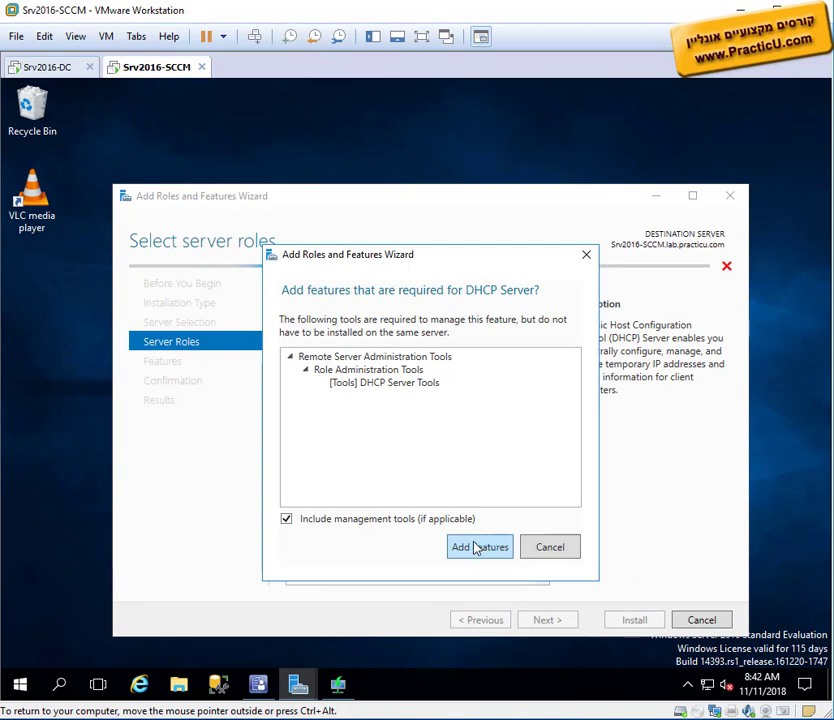
pyautogui.click(476, 548)
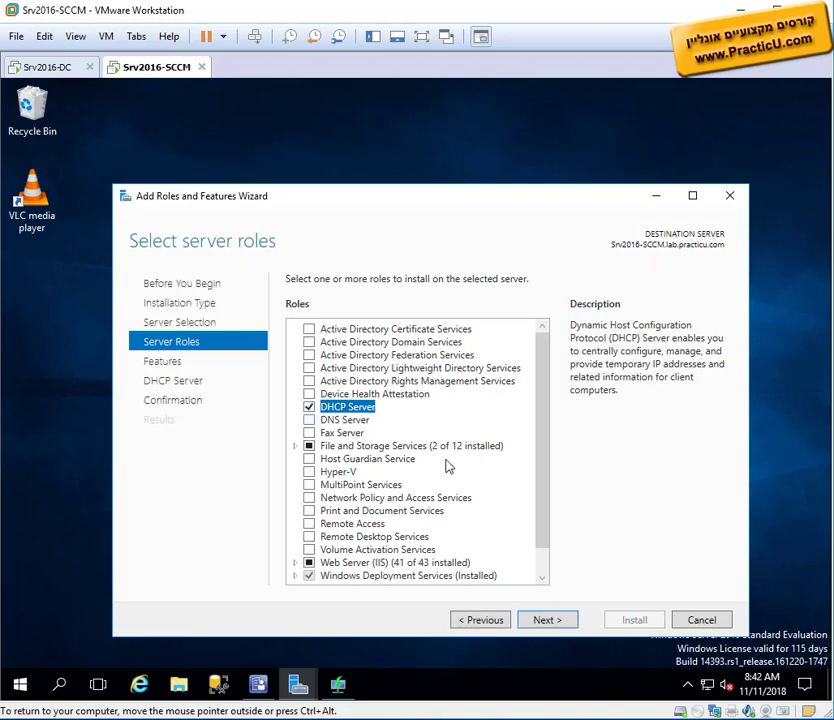
pyautogui.click(545, 620)
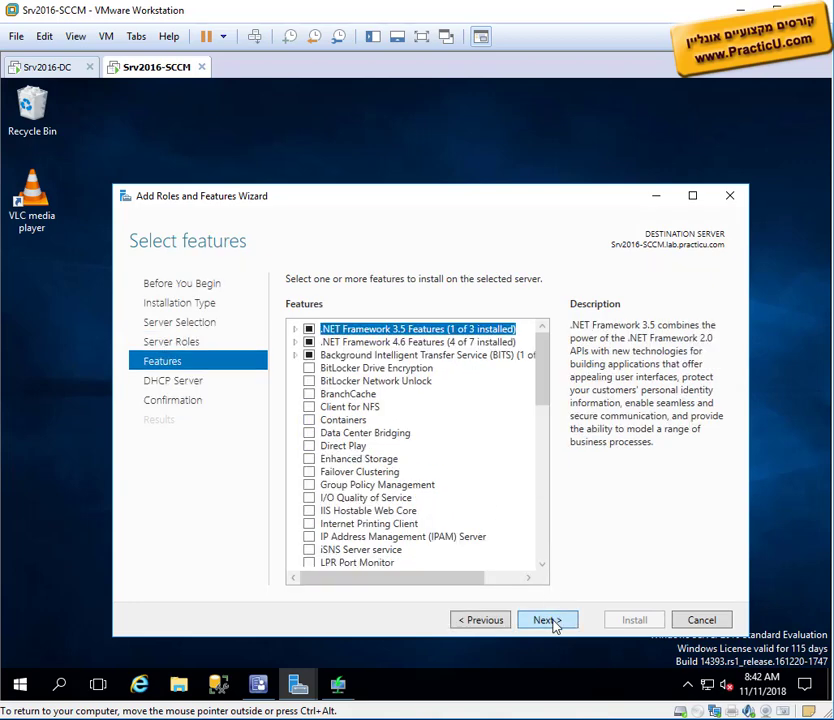
pyautogui.click(548, 620)
pyautogui.click(548, 620)
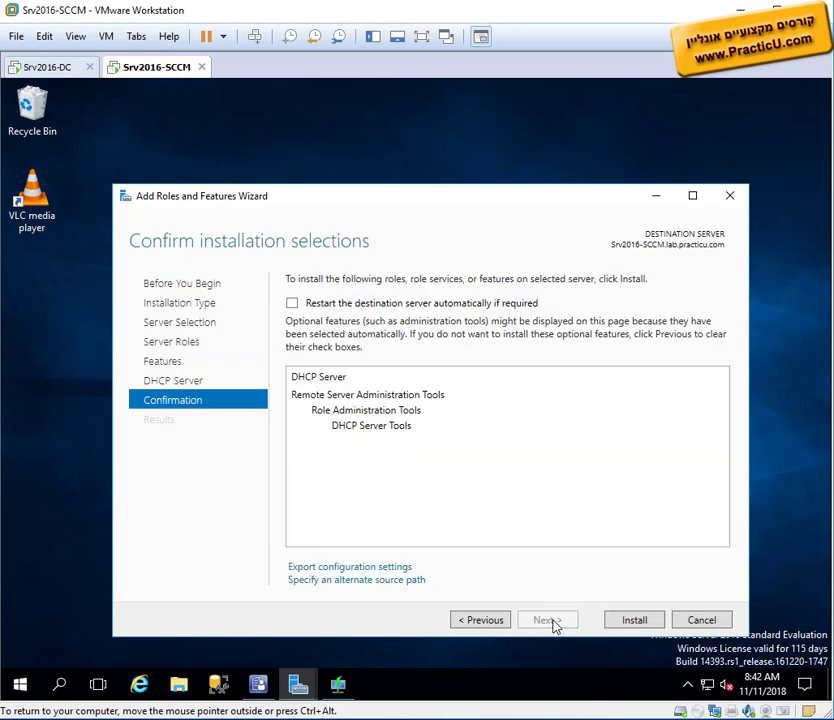
pyautogui.click(645, 622)
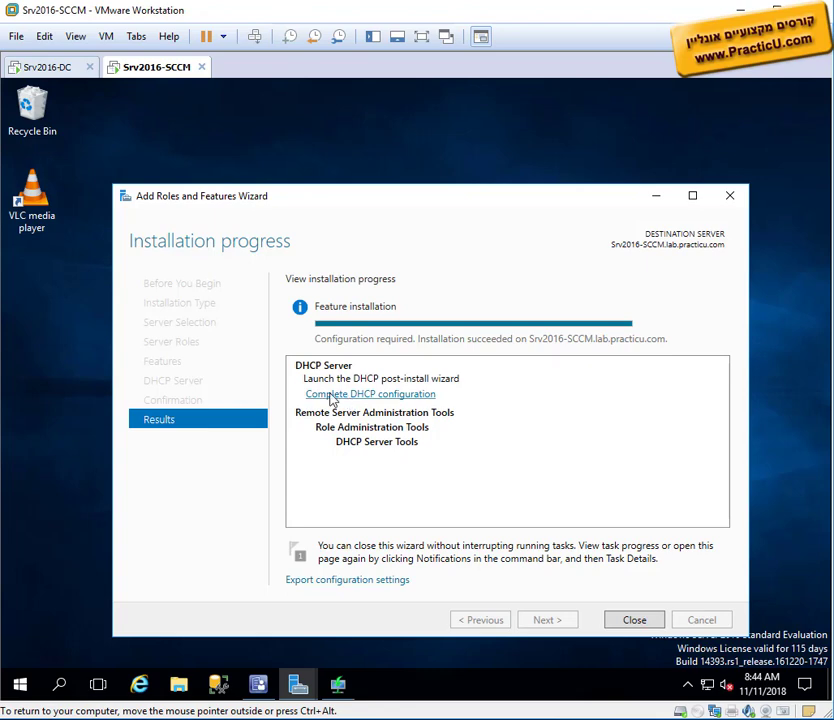
# - Complete the DHCP post-install configuration, authorizing the server in AD DS with the preset administrator account, and close both wizards
pyautogui.click(332, 396)
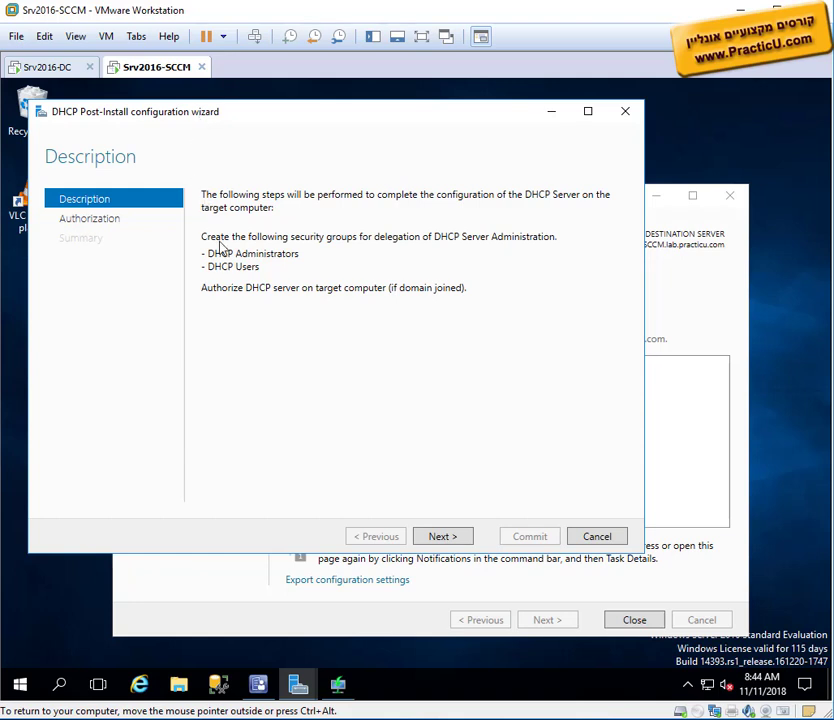
pyautogui.click(441, 537)
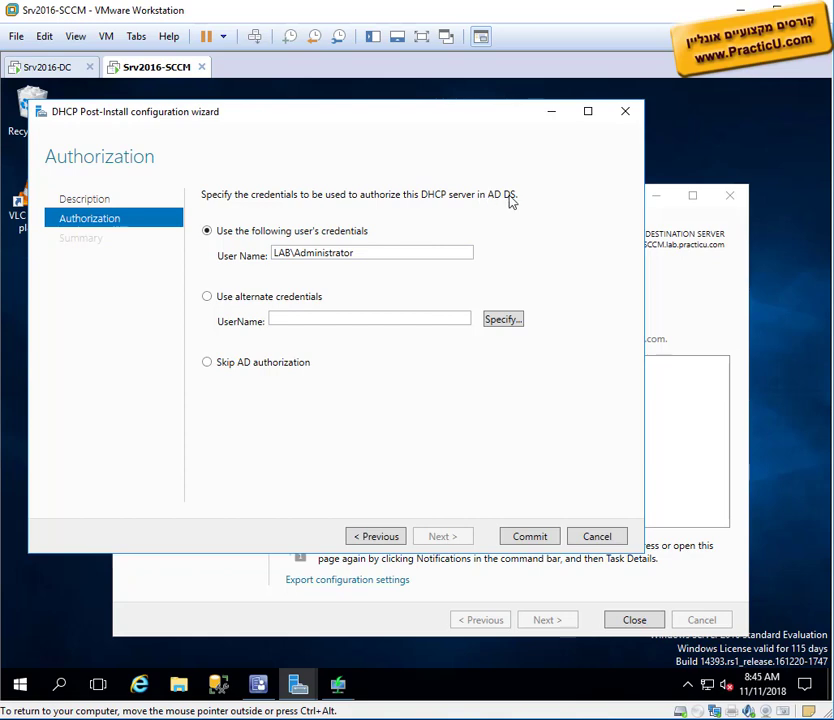
pyautogui.click(528, 540)
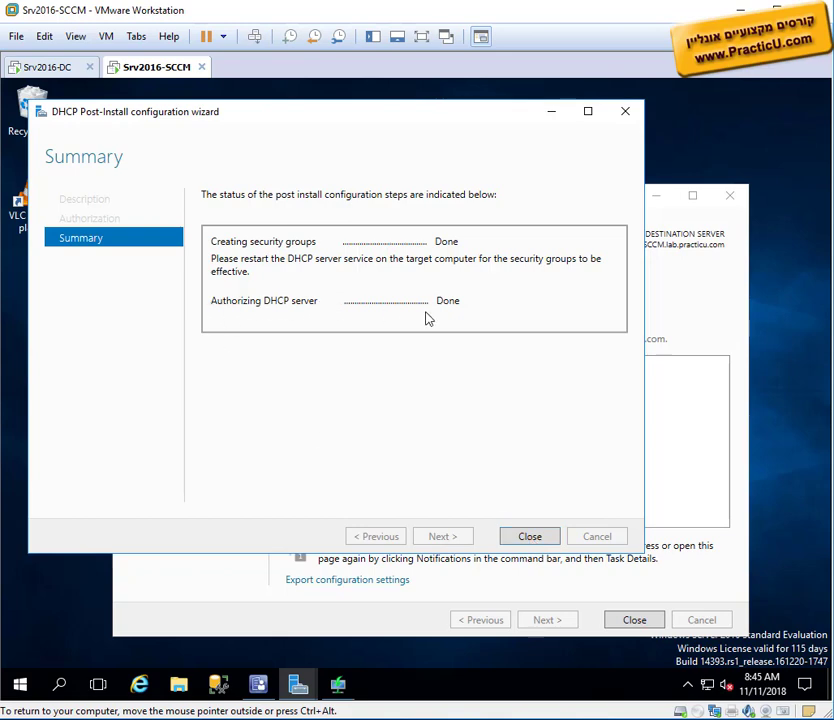
pyautogui.click(531, 537)
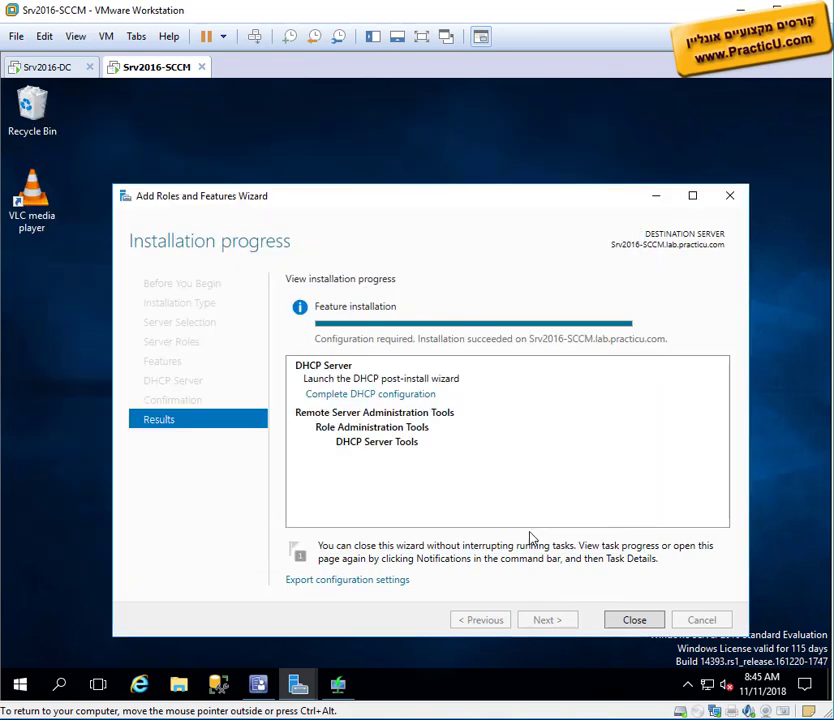
pyautogui.click(634, 622)
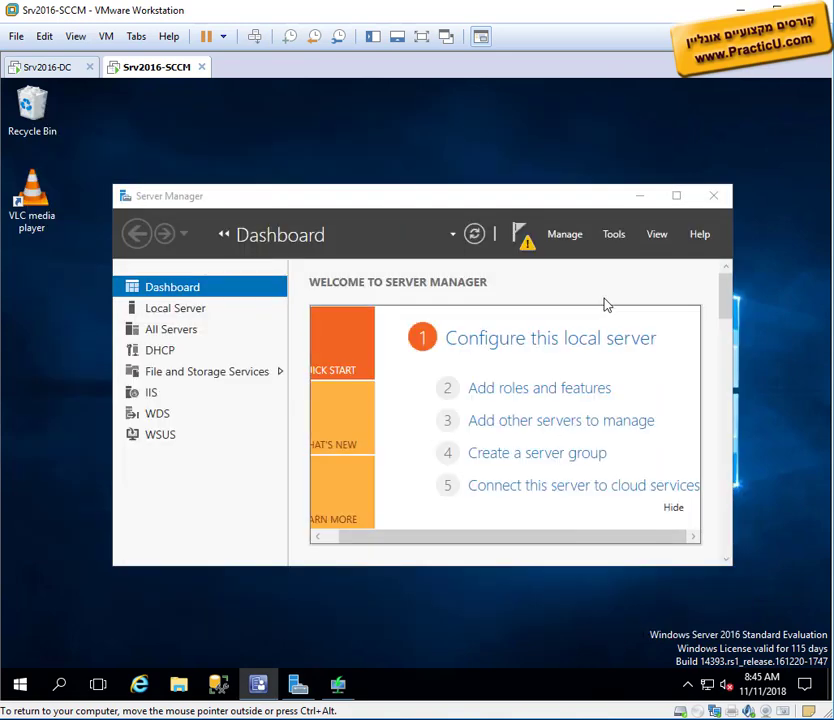
# - Check Server Manager's post-deployment notifications, then open the DHCP management console and maximize it
pyautogui.click(522, 236)
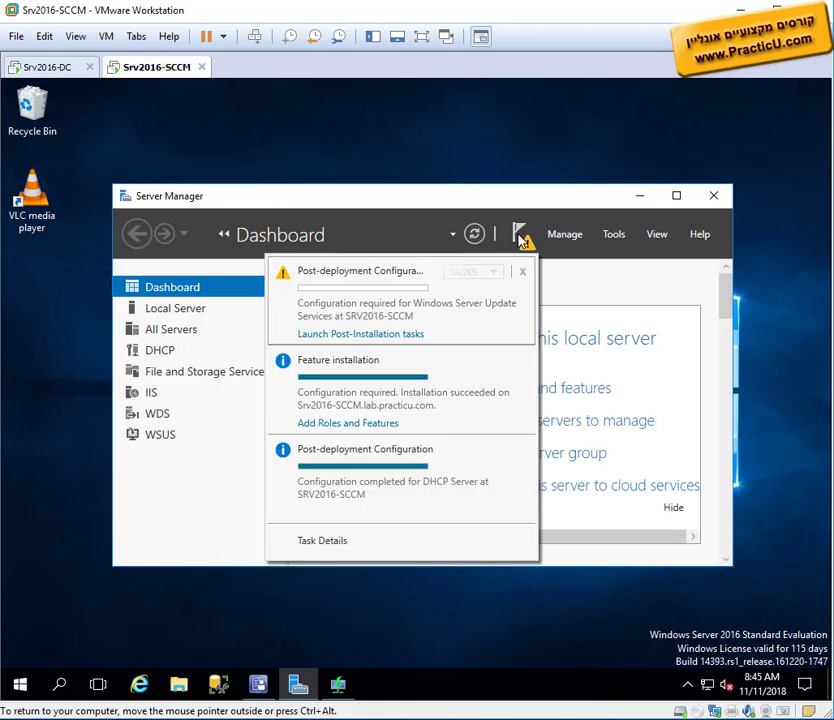
pyautogui.click(618, 239)
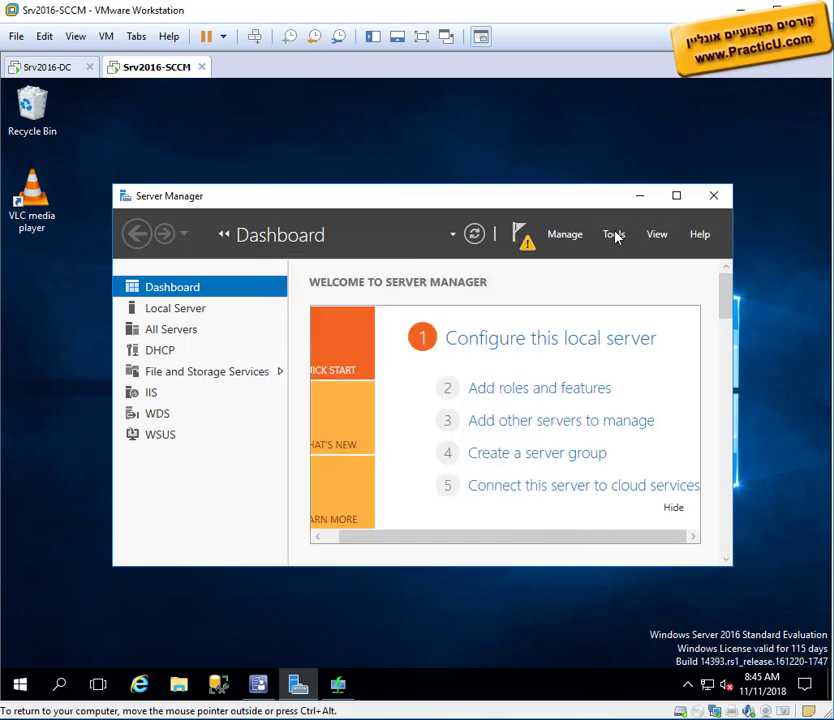
pyautogui.click(615, 235)
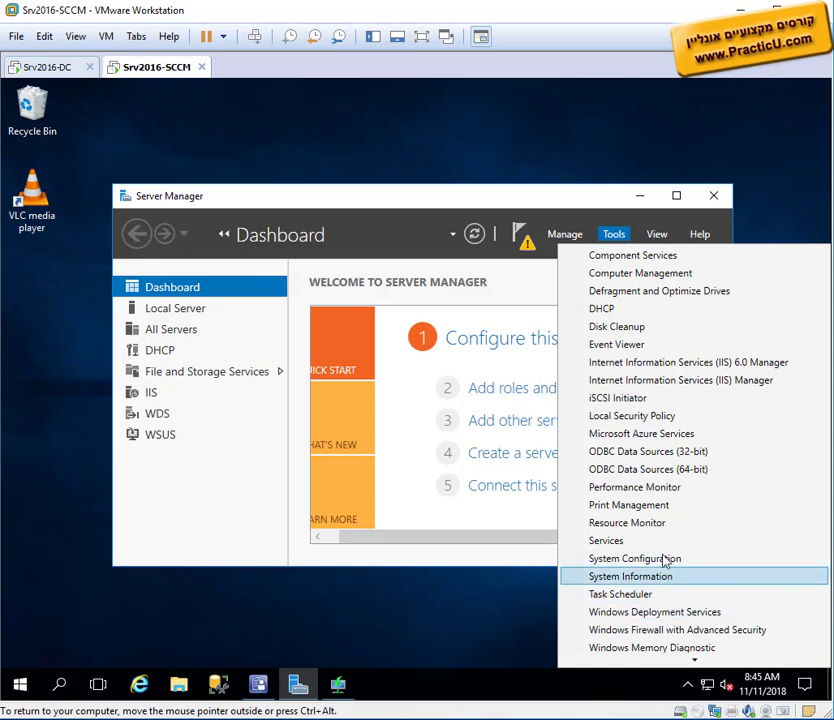
pyautogui.click(604, 309)
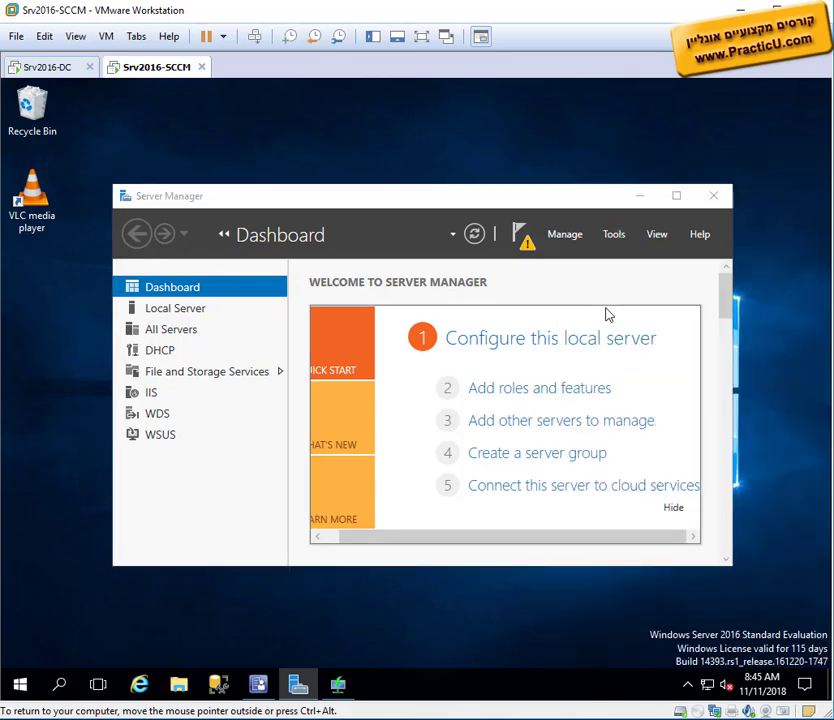
pyautogui.click(640, 196)
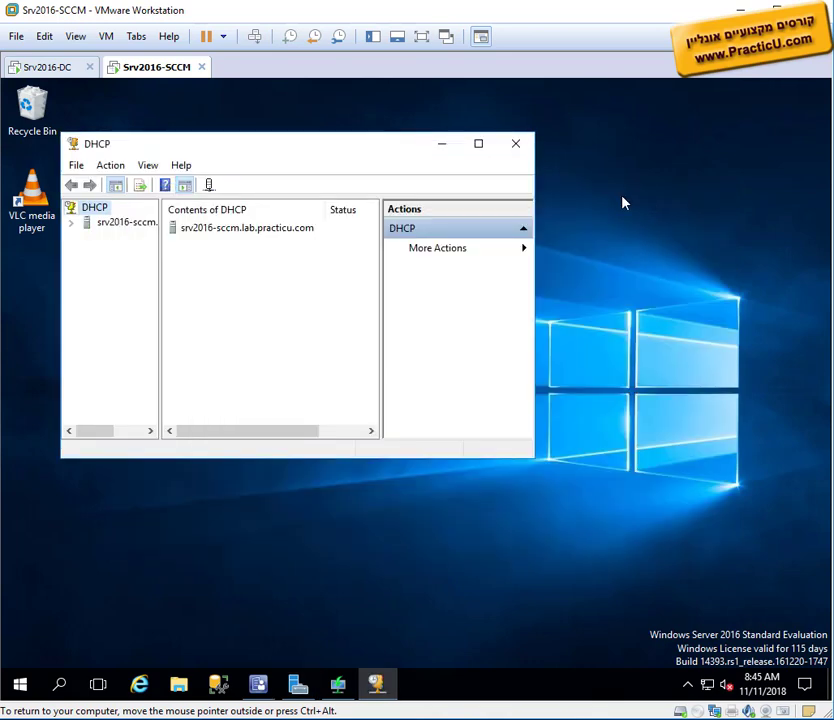
pyautogui.click(482, 147)
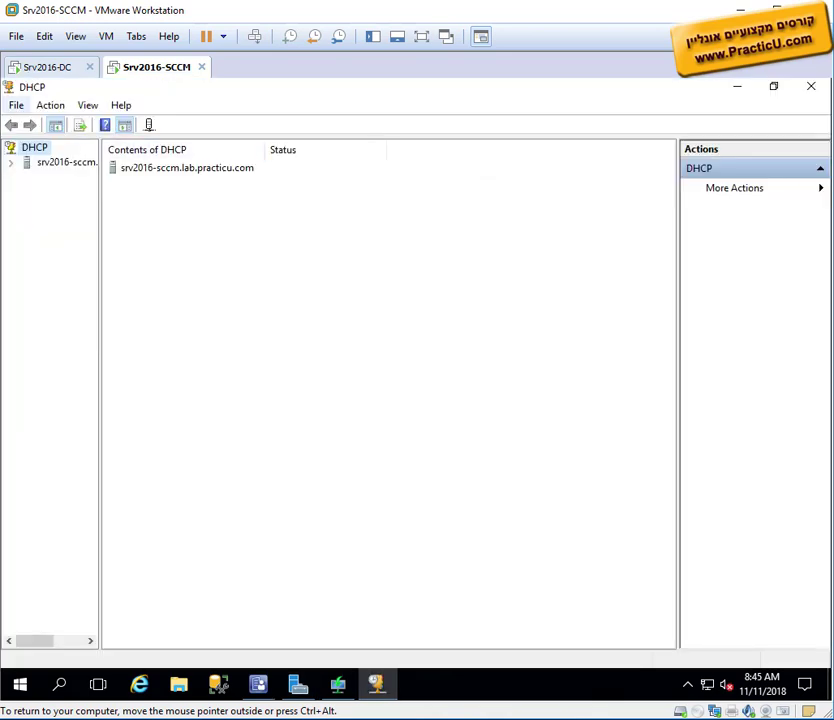
# - Start a new scope under the srv2016-sccm server's IPv4 node and name it "LAB scope"
pyautogui.click(10, 163)
pyautogui.moveTo(101, 181); pyautogui.dragTo(205, 177)
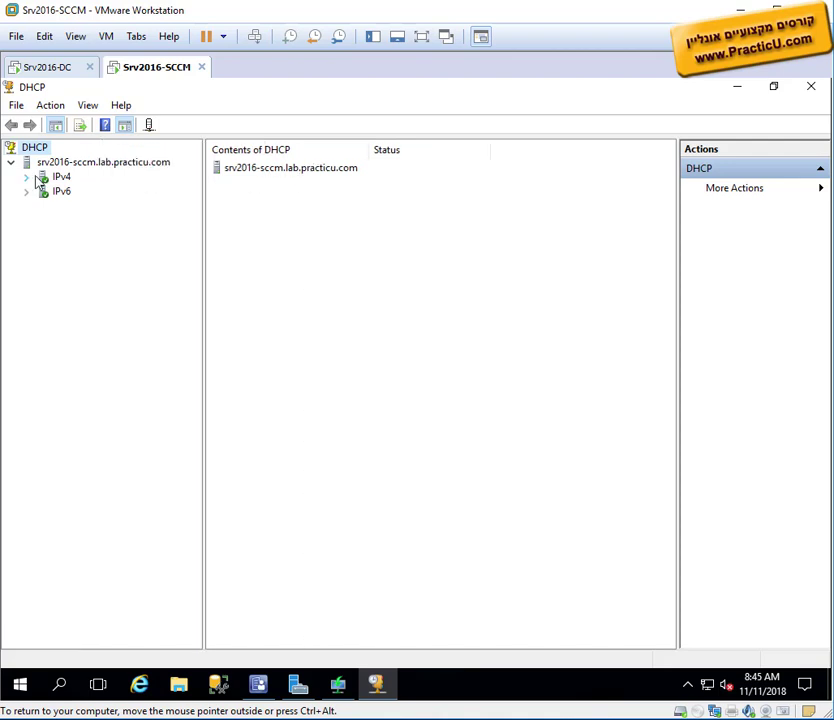
pyautogui.click(27, 178)
pyautogui.click(61, 177)
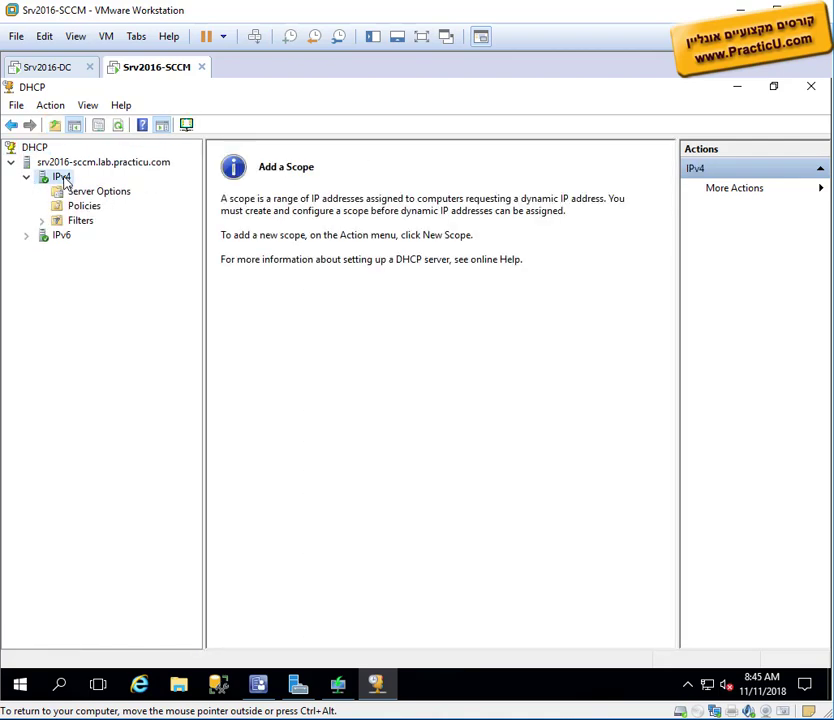
pyautogui.rightClick(62, 177)
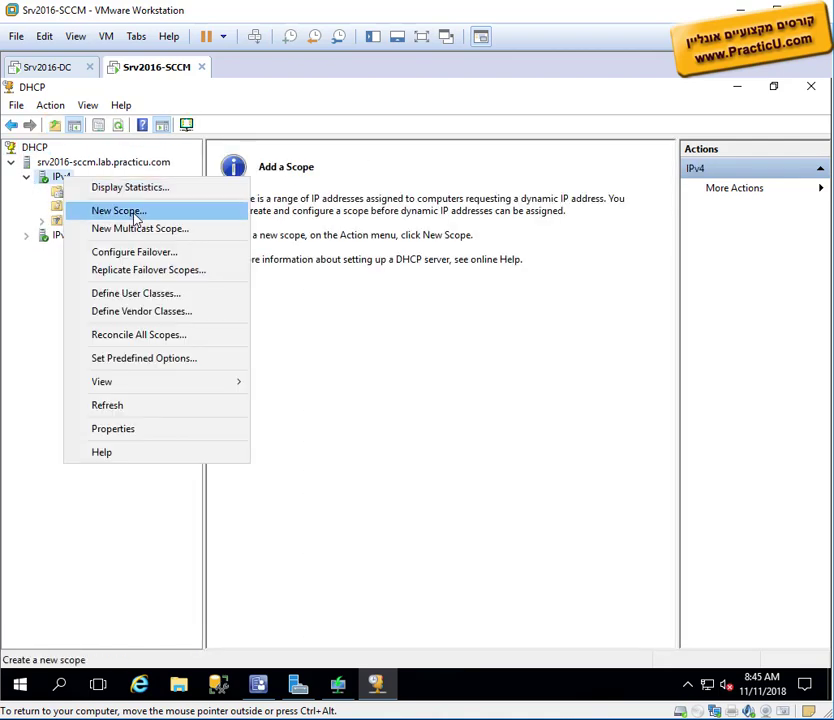
pyautogui.click(134, 213)
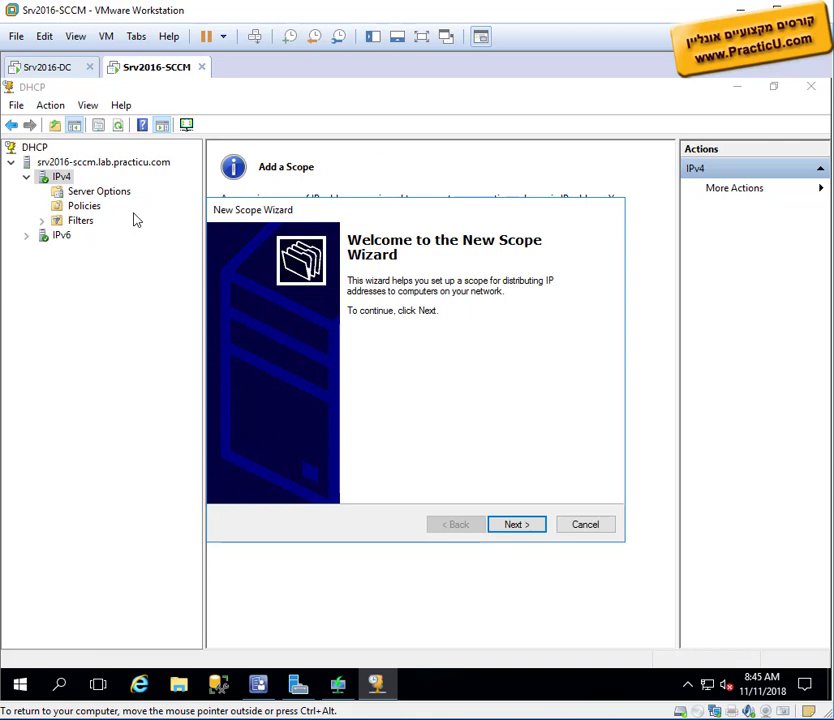
pyautogui.click(515, 527)
pyautogui.write('LA')
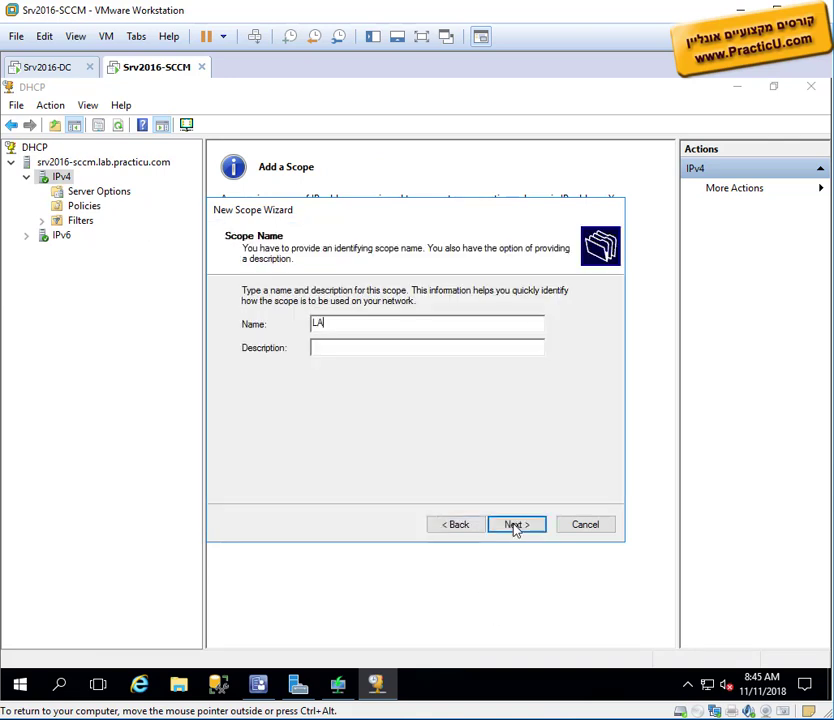
pyautogui.write('B scope')
pyautogui.click(516, 526)
# - Set the scope's address range from 192.168.13.170 to 192.168.13.199, keeping the 24-bit subnet mask
pyautogui.write('192 . 168 . 1')
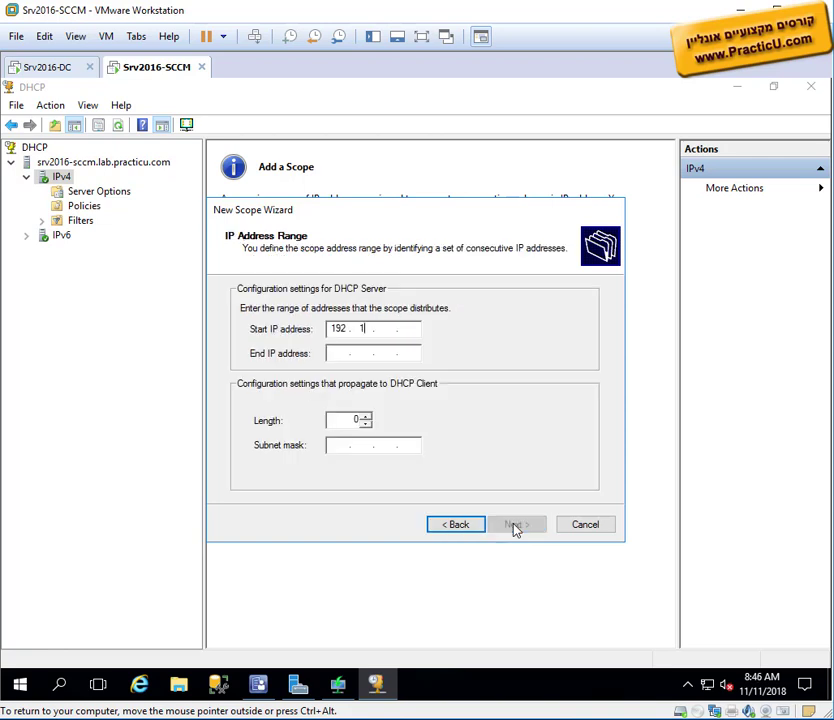
pyautogui.write('3 . 170')
pyautogui.press('Tab')
pyautogui.write('192 . 168 . 13 ')
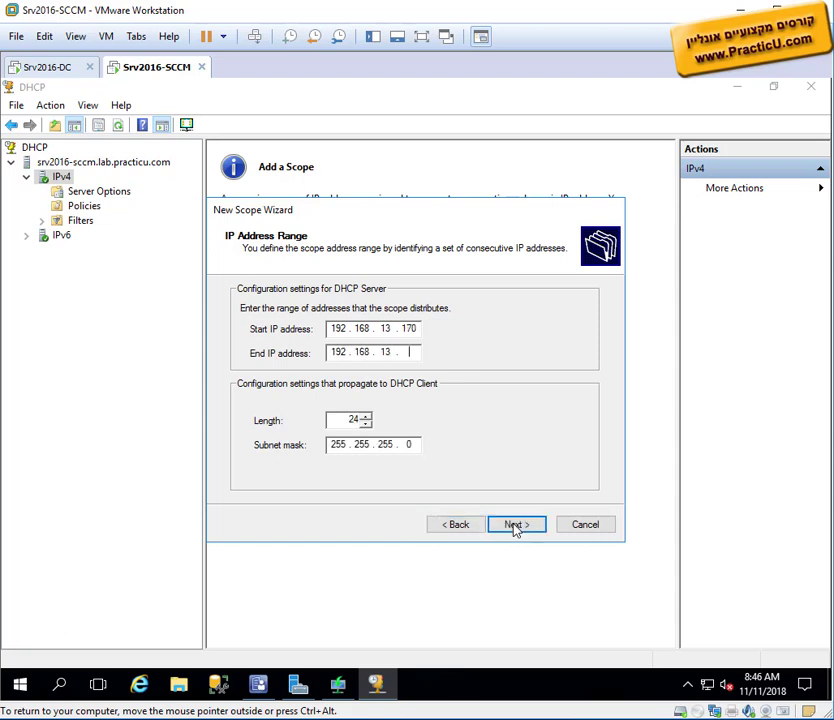
pyautogui.write('. 200')
pyautogui.press('BackSpace')
pyautogui.press('BackSpace')
pyautogui.press('BackSpace')
pyautogui.write('199')
pyautogui.click(516, 525)
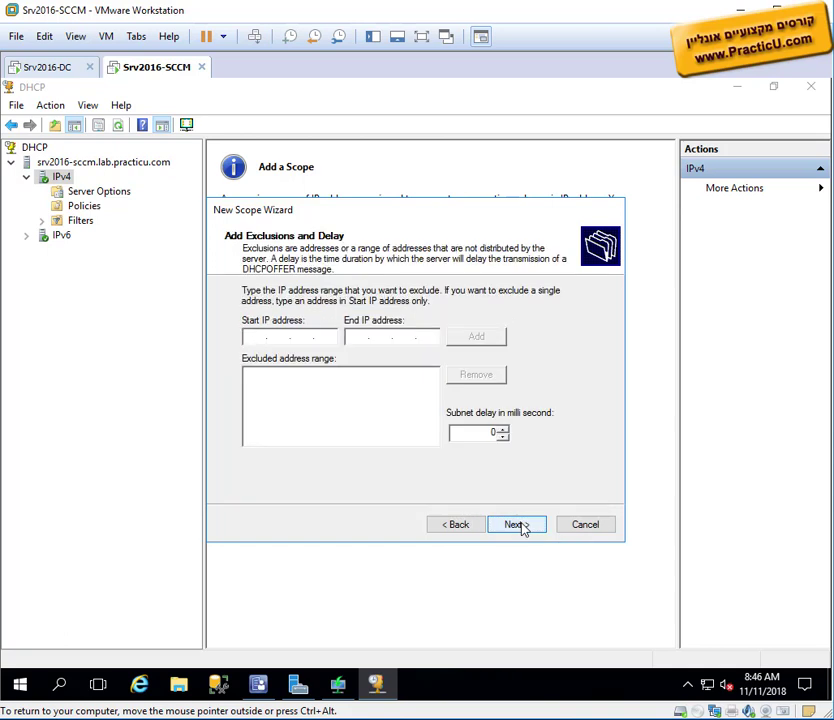
# - Leave the exclusions empty and set the scope's lease duration to 0 days and 8 hours
pyautogui.click(516, 525)
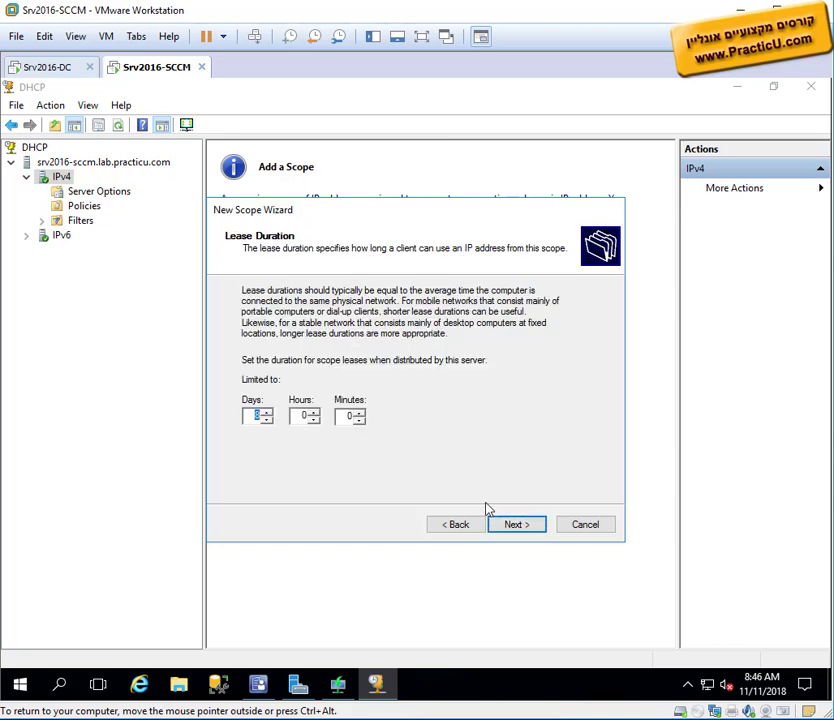
pyautogui.write('0')
pyautogui.doubleClick(305, 416)
pyautogui.write('1')
pyautogui.doubleClick(300, 418)
pyautogui.write('8')
pyautogui.click(511, 531)
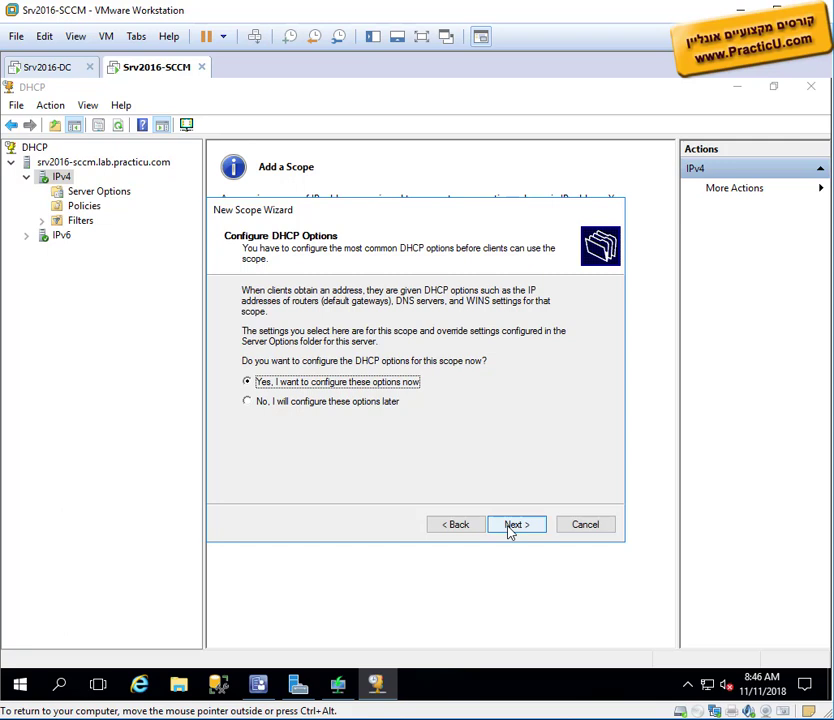
# - Choose to configure the scope's DHCP options now and add 192.168.13.2 as the default gateway
pyautogui.click(510, 528)
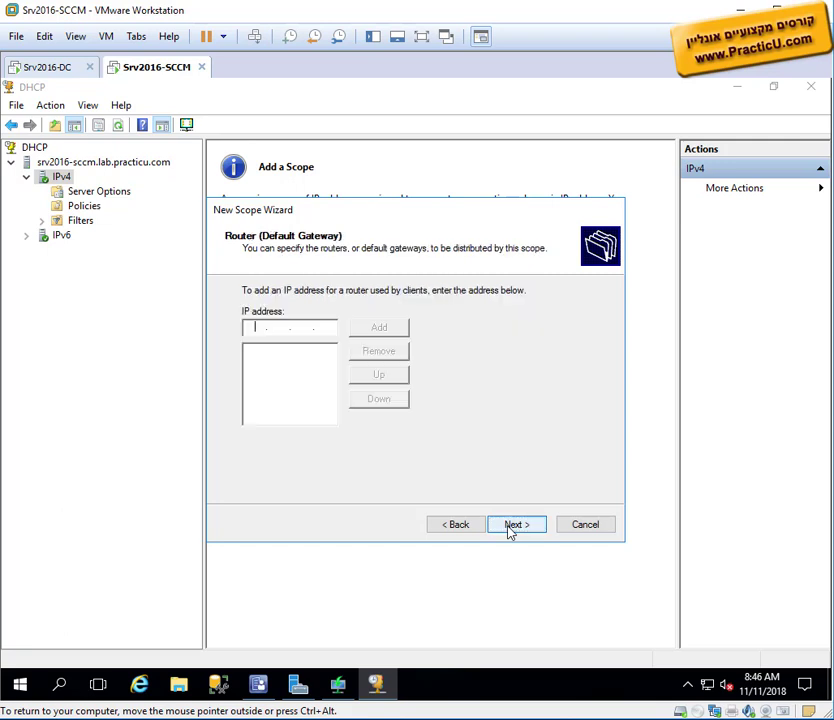
pyautogui.click(258, 327)
pyautogui.write('192 . 168 . 13 . 2')
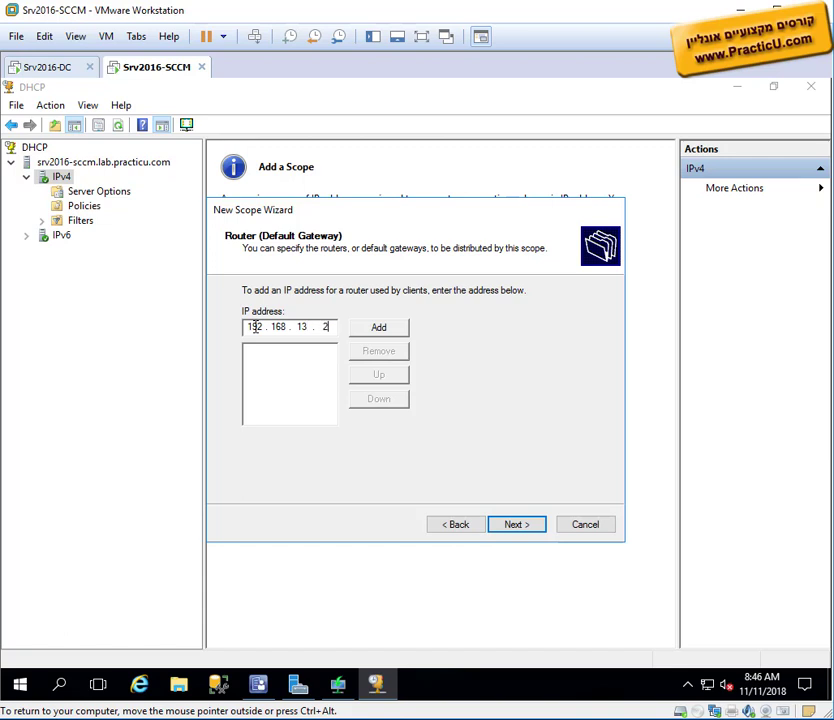
pyautogui.click(381, 332)
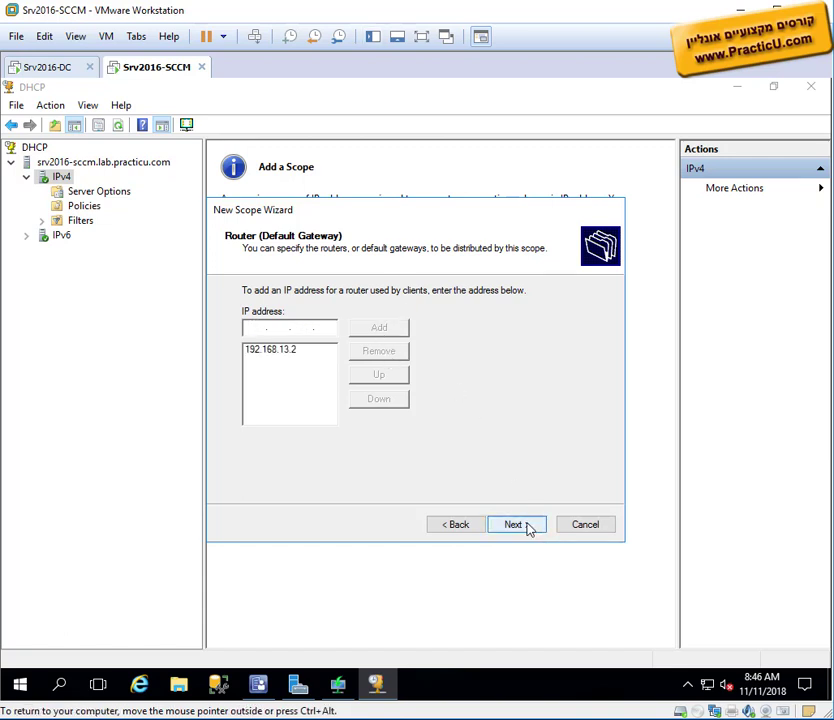
pyautogui.click(514, 525)
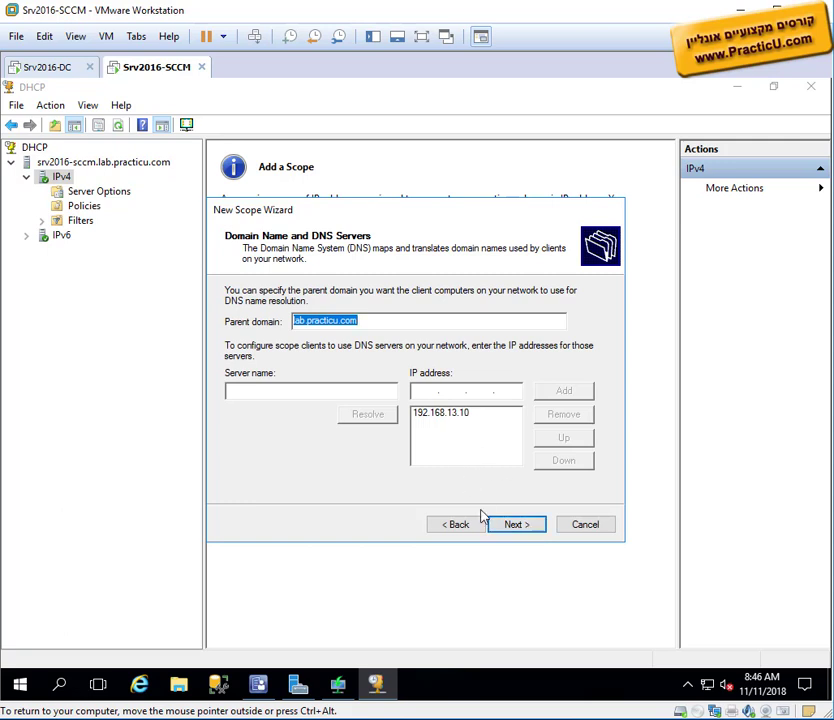
# - Keep lab.practicu.com and DNS server 192.168.13.10, leave WINS empty, and finish the scope by activating it now
pyautogui.click(521, 531)
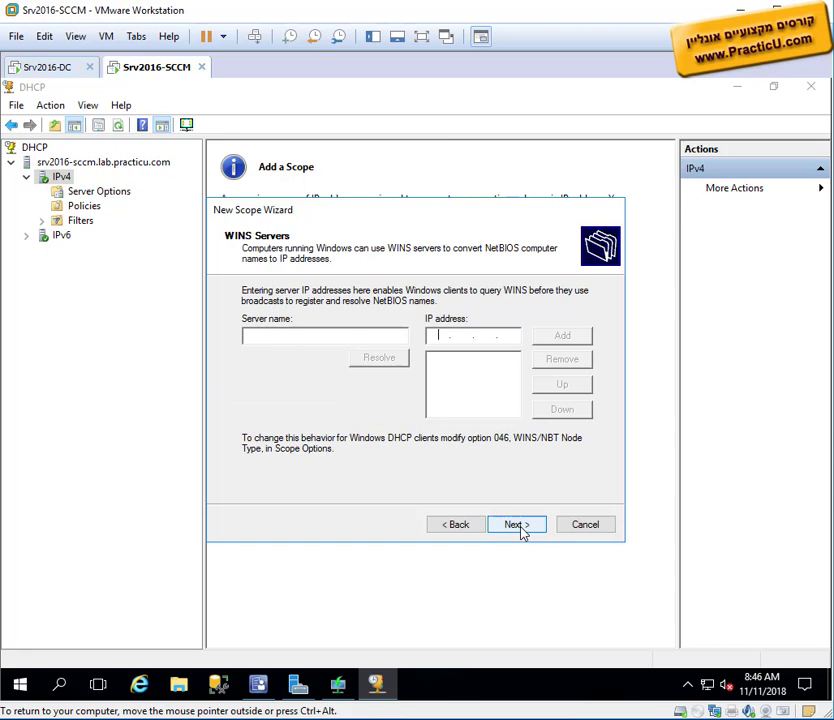
pyautogui.click(519, 531)
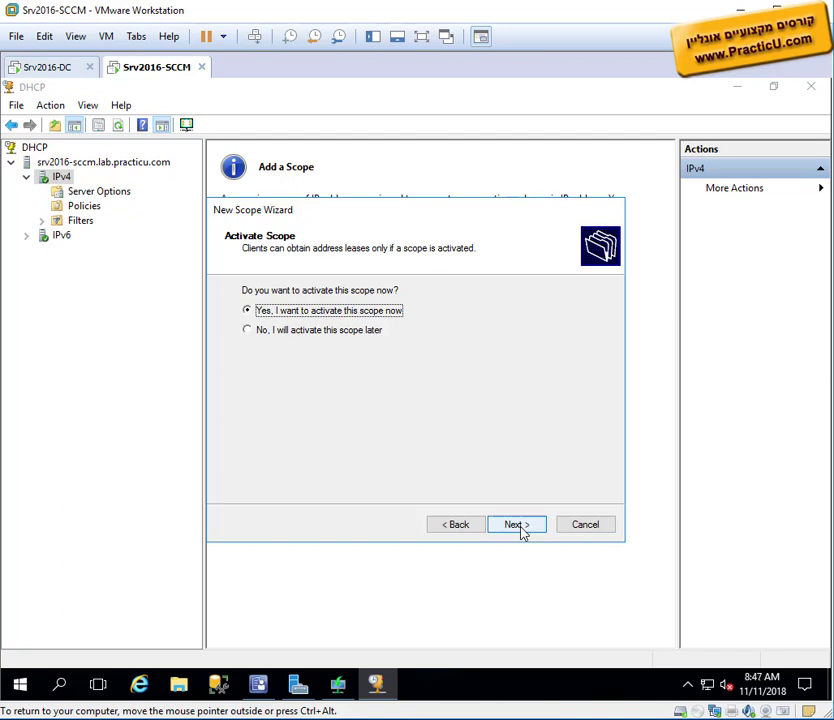
pyautogui.click(521, 533)
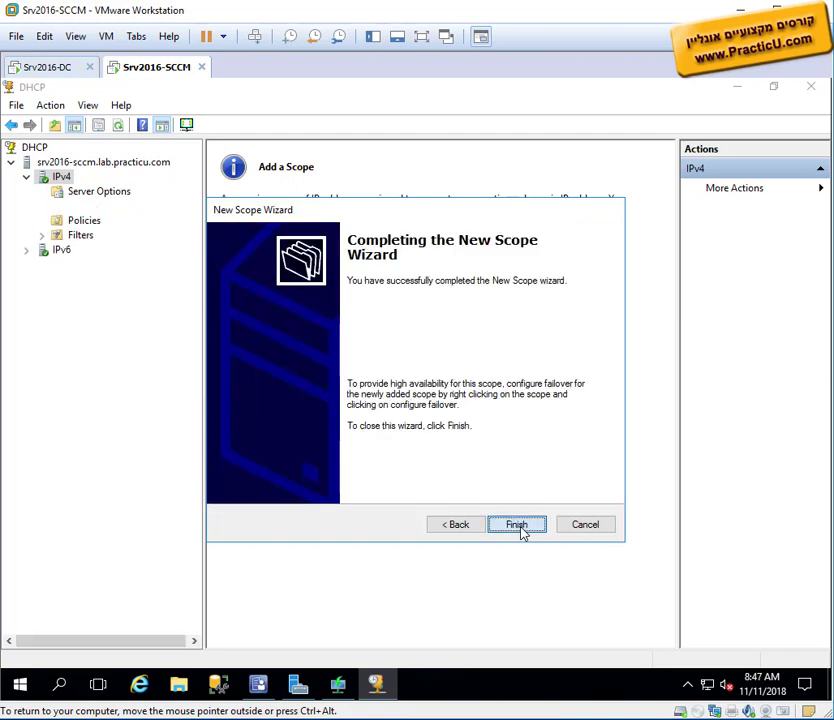
pyautogui.click(521, 533)
# - Expand the LAB scope and review its address pool and scope options
pyautogui.click(140, 192)
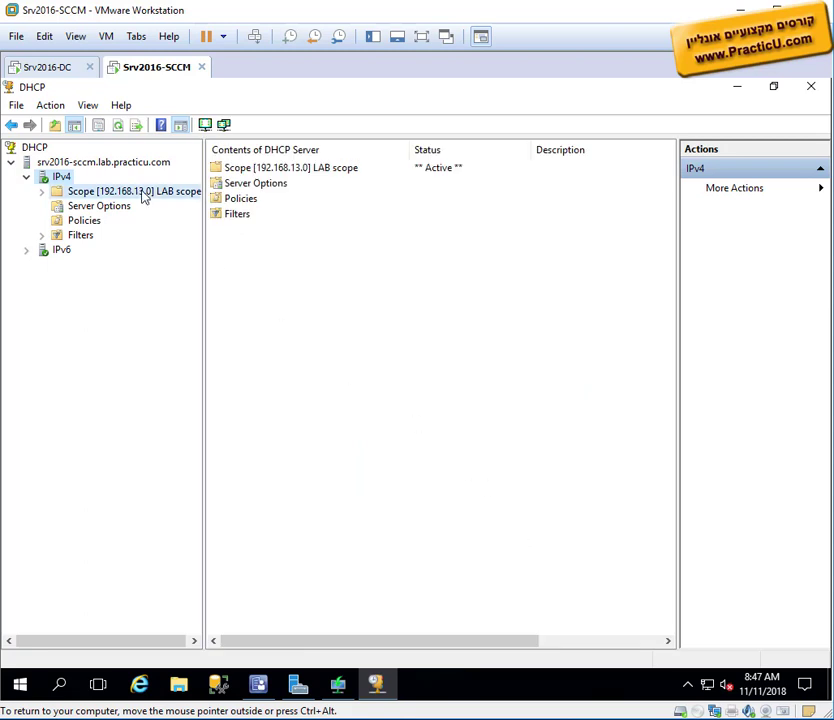
pyautogui.click(42, 191)
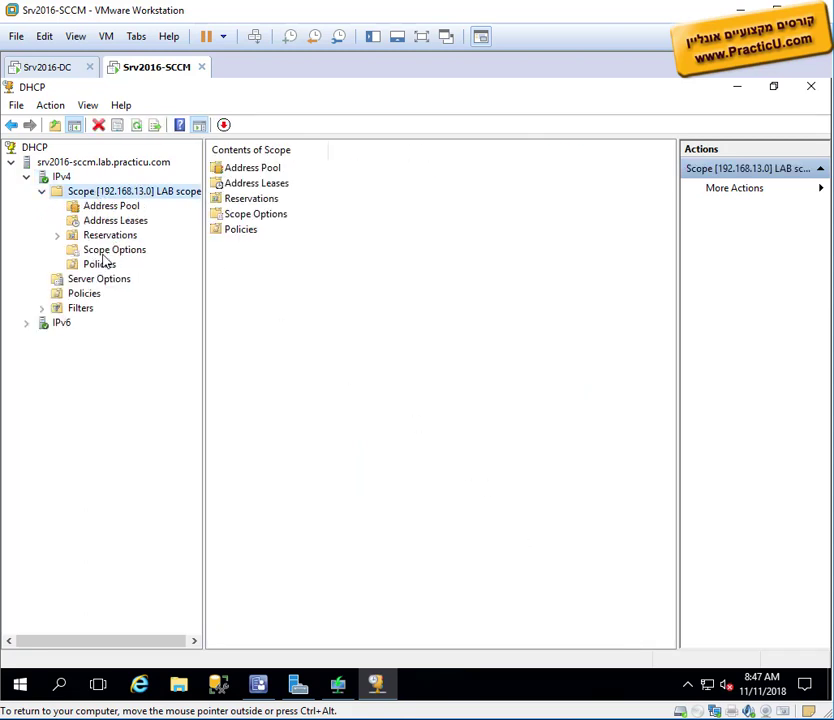
pyautogui.click(108, 206)
pyautogui.click(117, 251)
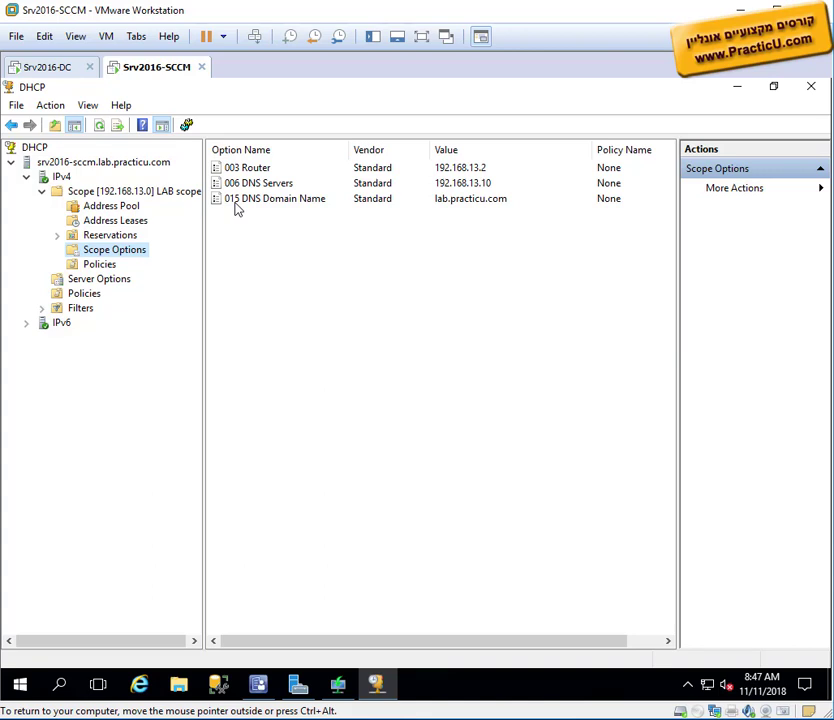
# - Try enabling scope option 066 Boot Server Host Name with the value 192.168.13.11 for the LAB scope
pyautogui.rightClick(280, 254)
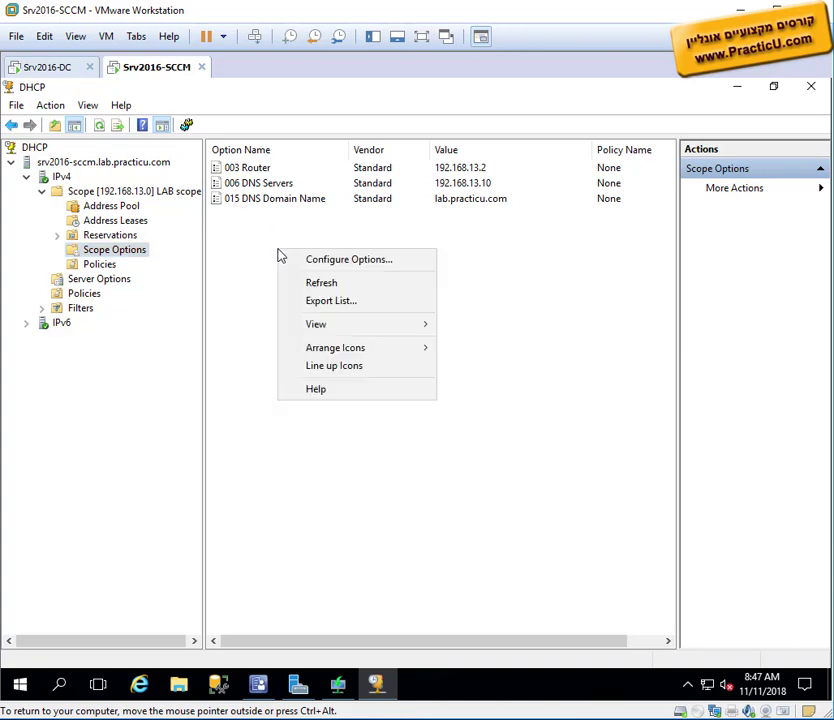
pyautogui.click(369, 264)
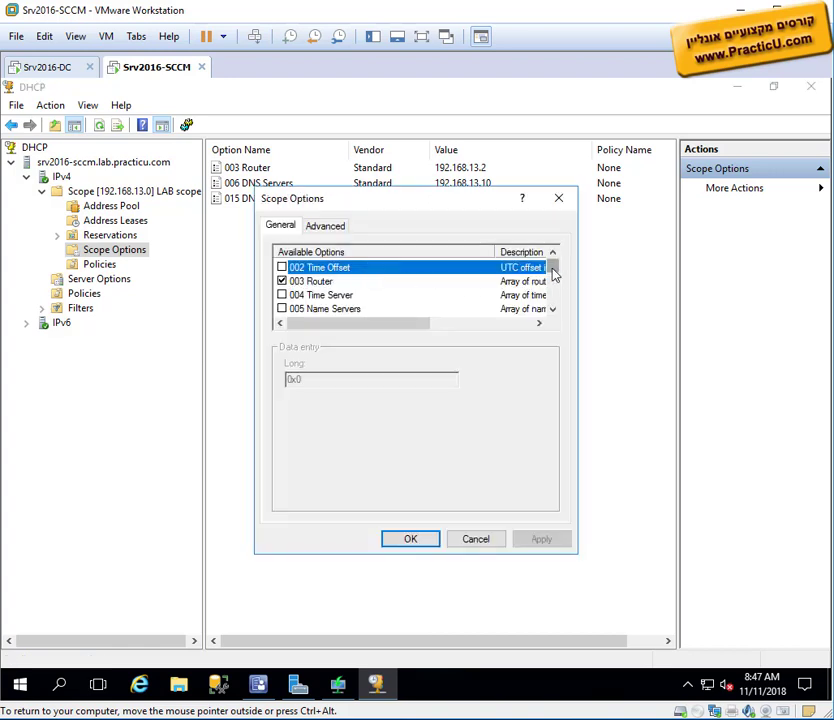
pyautogui.scroll(-3, 555, 292)
pyautogui.click(556, 296)
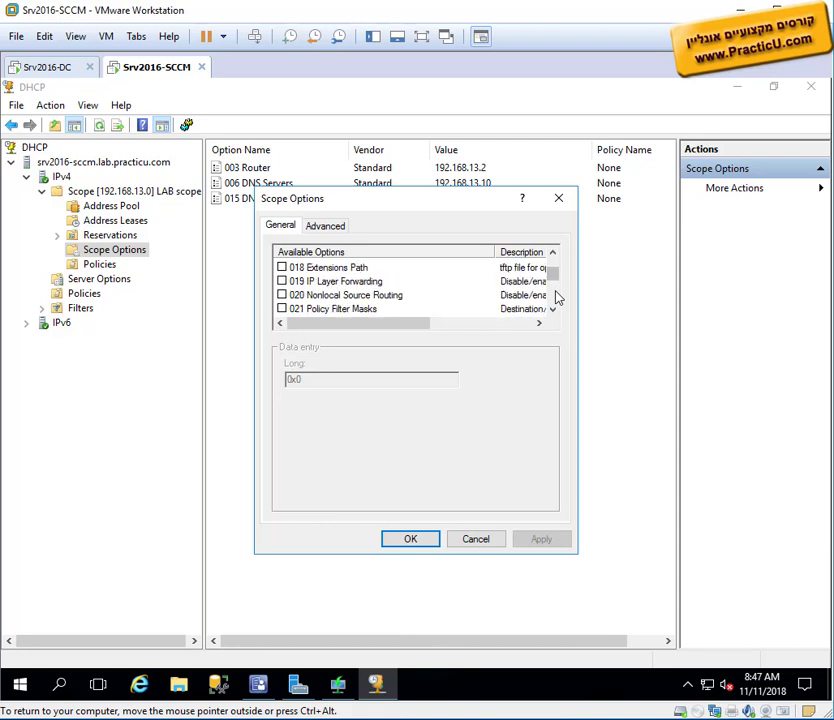
pyautogui.moveTo(551, 276); pyautogui.dragTo(559, 292)
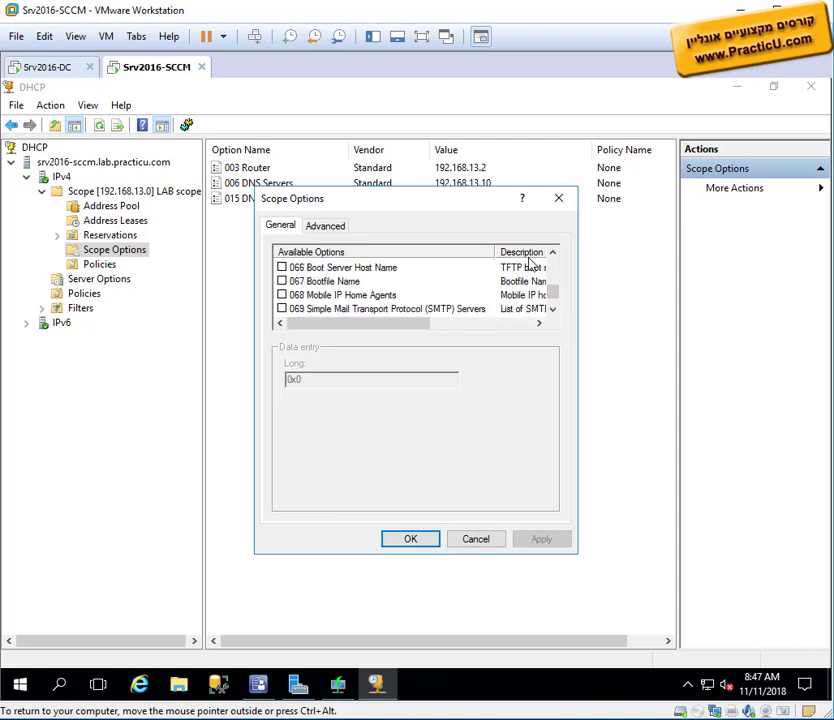
pyautogui.click(293, 270)
pyautogui.scroll(1, 389, 313)
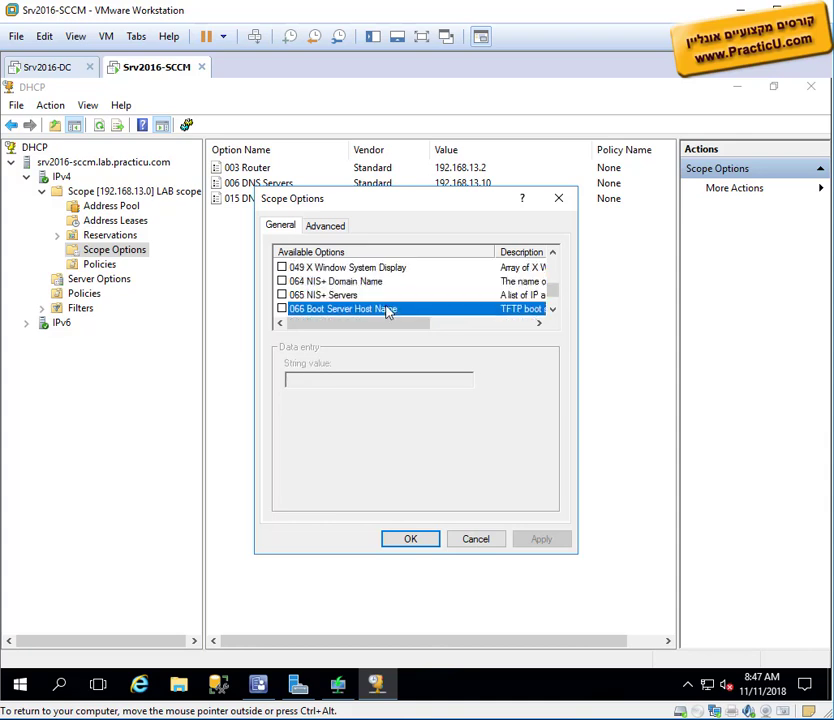
pyautogui.click(553, 310)
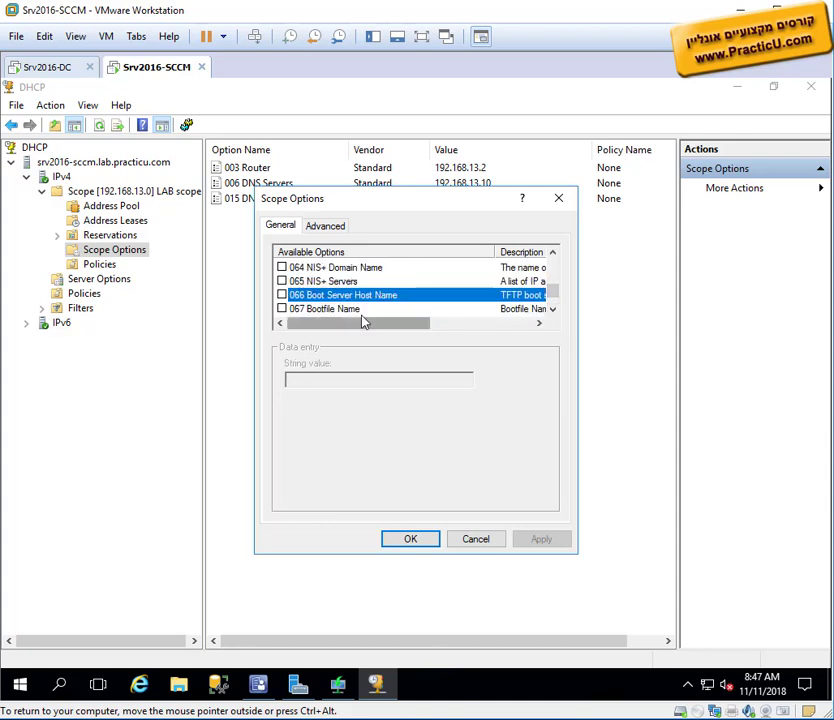
pyautogui.click(282, 295)
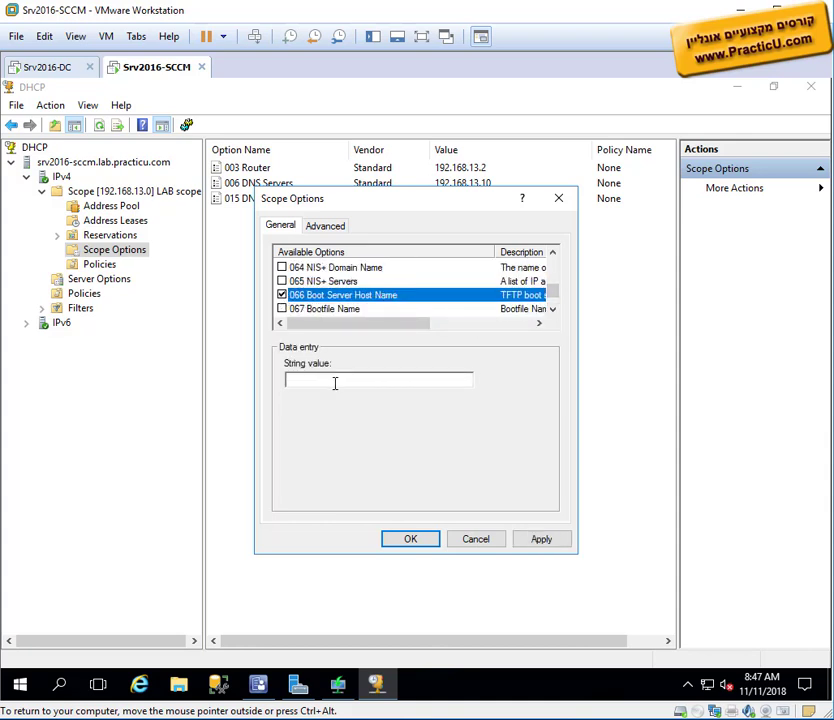
pyautogui.click(335, 383)
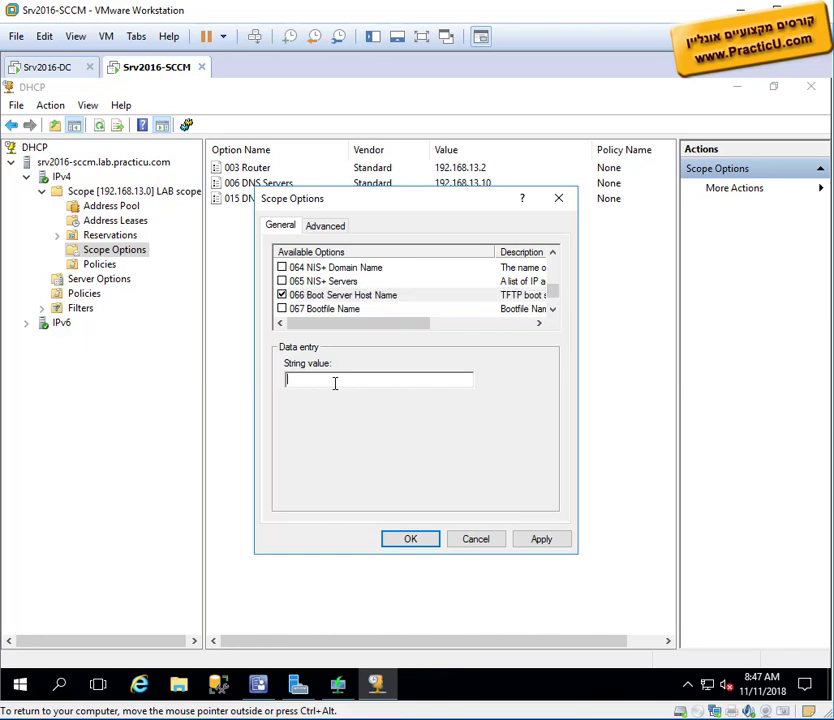
pyautogui.write('192.168.13.11')
pyautogui.doubleClick(359, 383)
pyautogui.moveTo(493, 252); pyautogui.dragTo(452, 258)
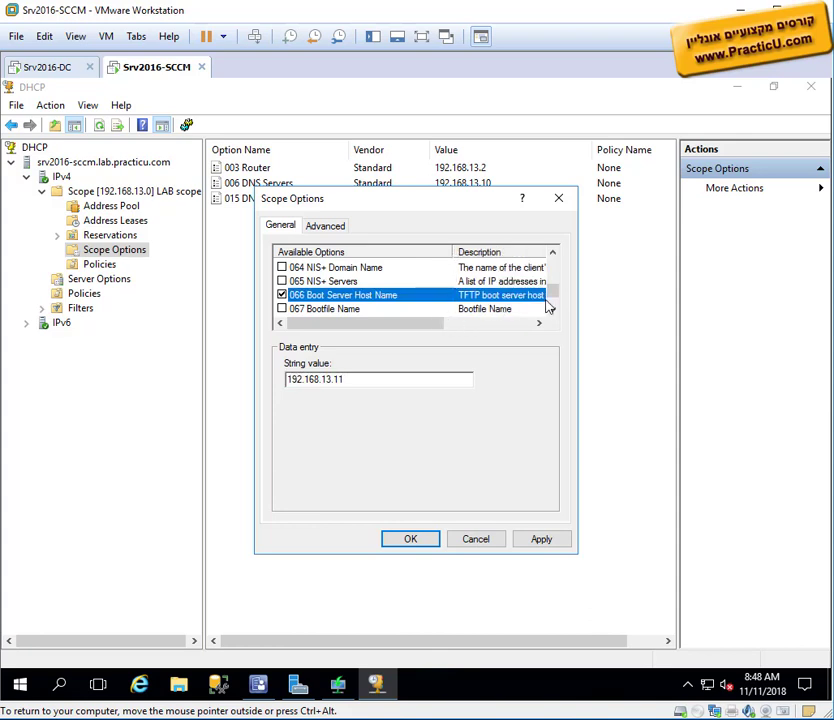
pyautogui.moveTo(440, 322); pyautogui.dragTo(378, 337)
pyautogui.moveTo(453, 256); pyautogui.dragTo(420, 258)
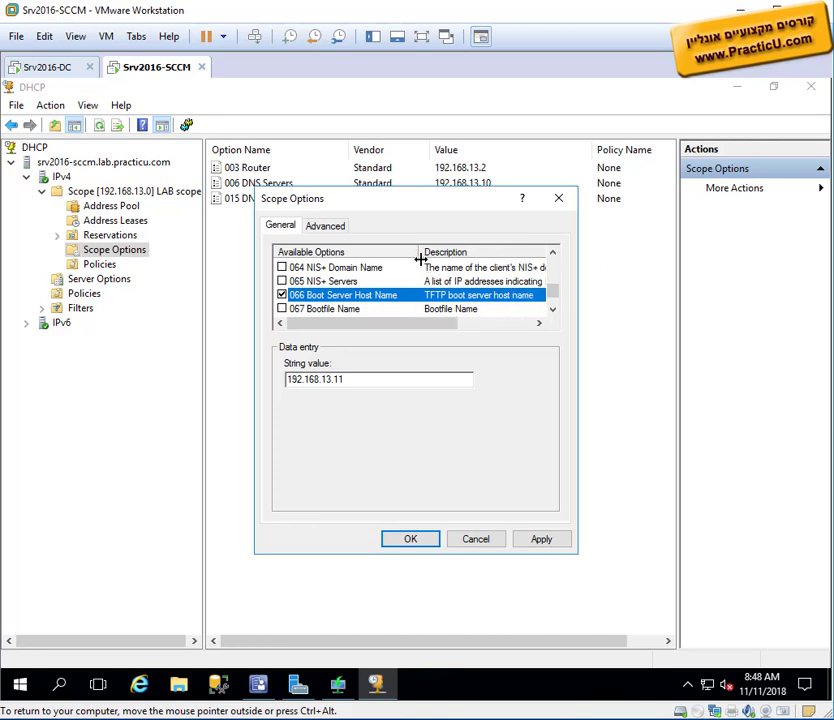
# - Enable option 067 Bootfile Name, disable options 066 and 067 again, and discard the scope option changes
pyautogui.click(282, 309)
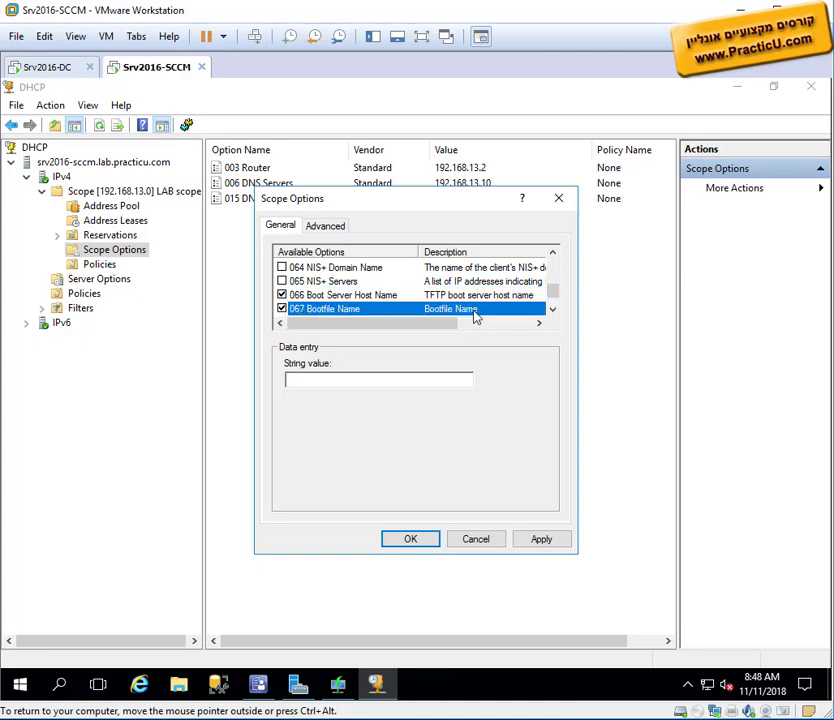
pyautogui.click(552, 309)
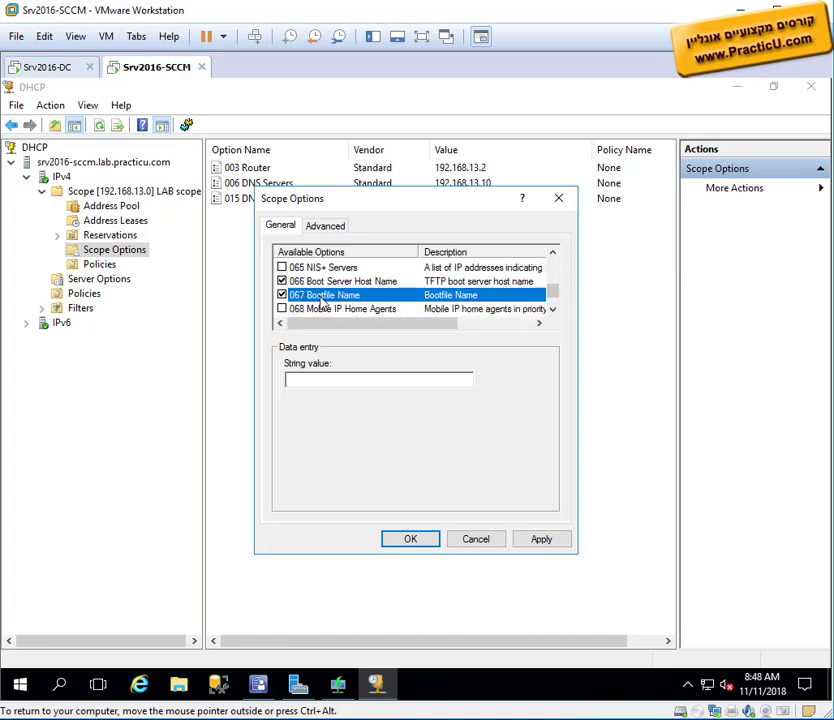
pyautogui.click(282, 295)
pyautogui.click(282, 281)
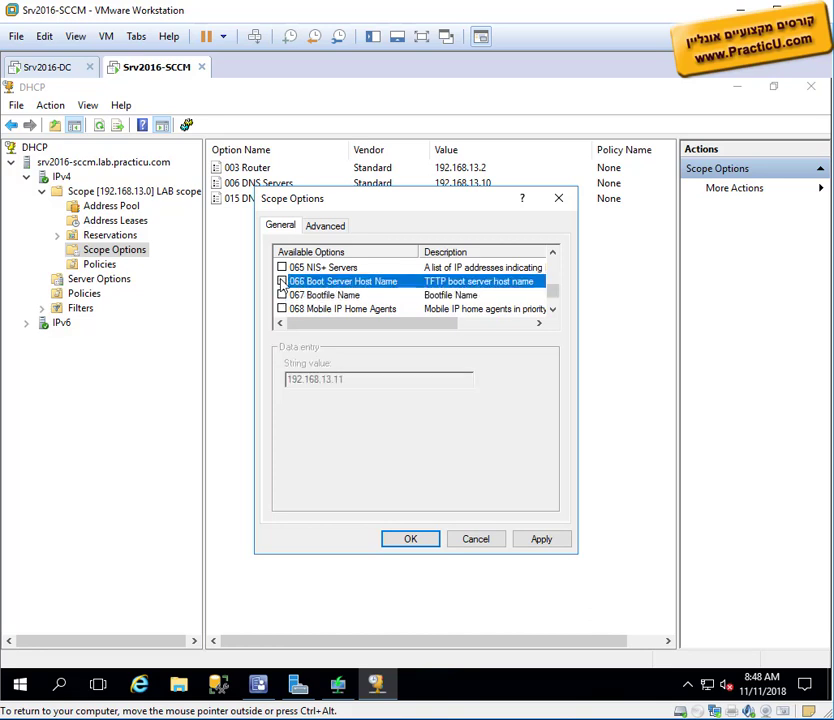
pyautogui.click(472, 540)
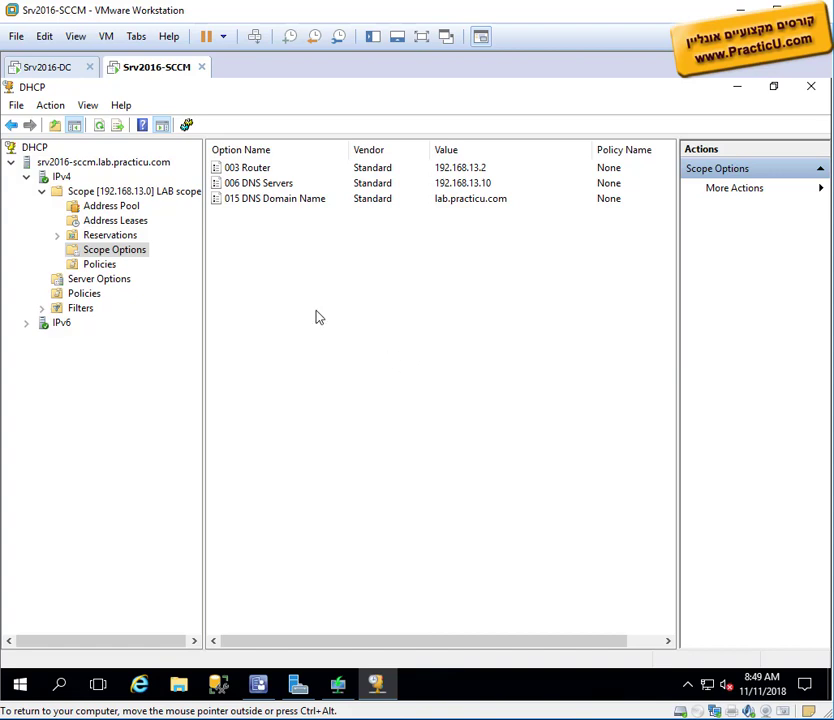
# - Switch to Windows Deployment Services and start configuring the Srv2016-SCCM.lab.practicu.com server
pyautogui.moveTo(265, 694)
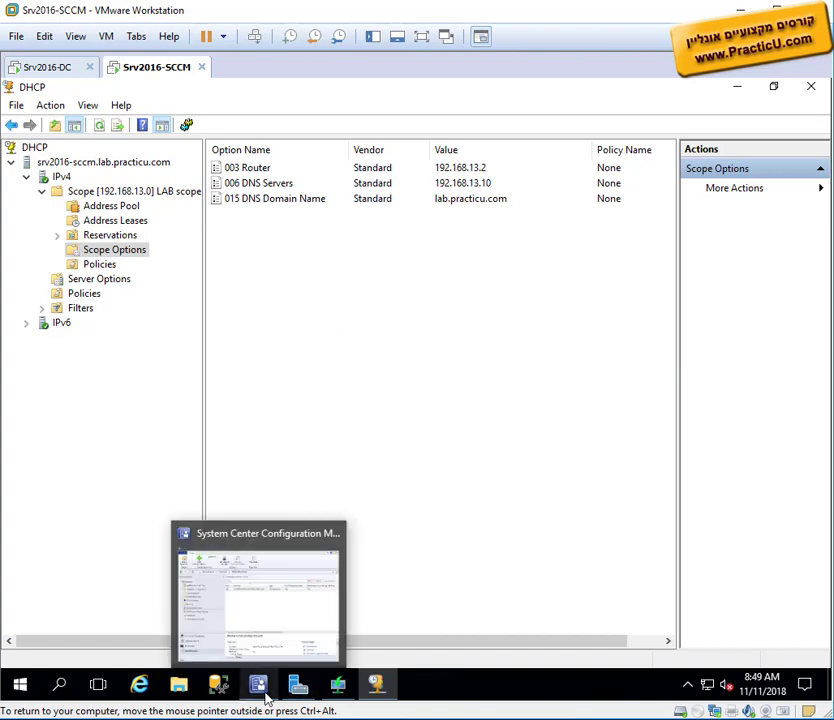
pyautogui.click(336, 690)
pyautogui.doubleClick(340, 137)
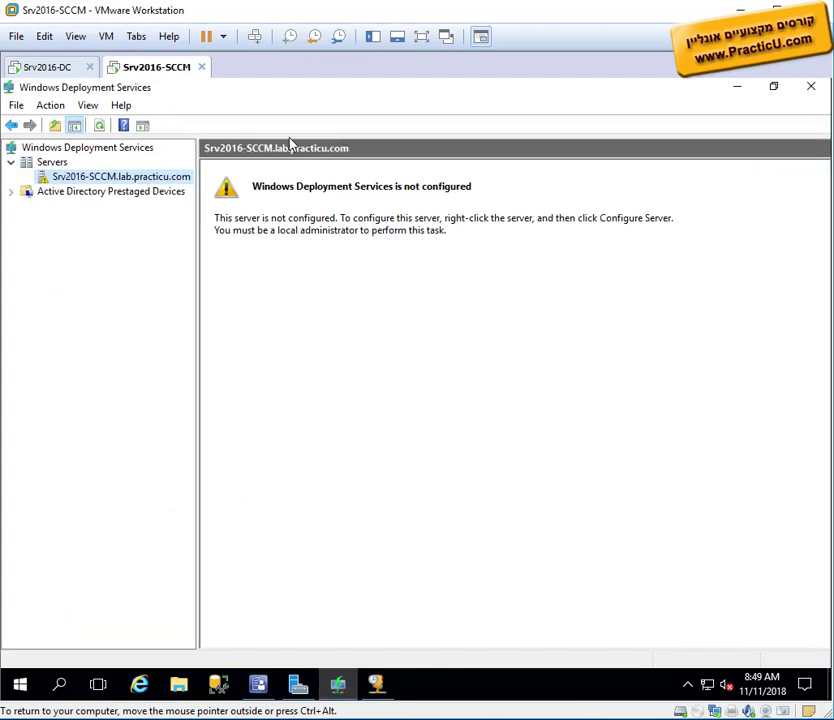
pyautogui.rightClick(124, 185)
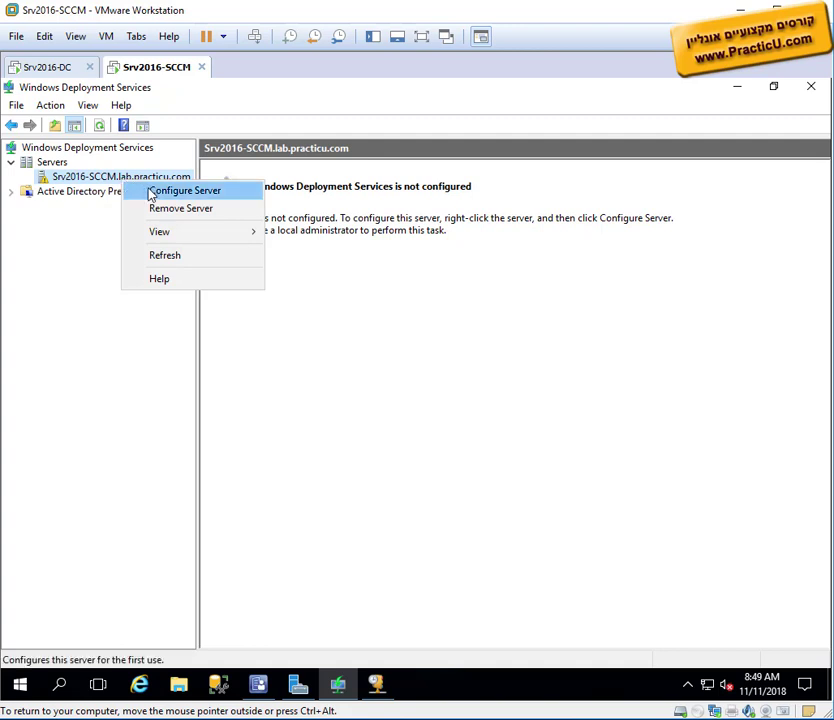
pyautogui.click(150, 193)
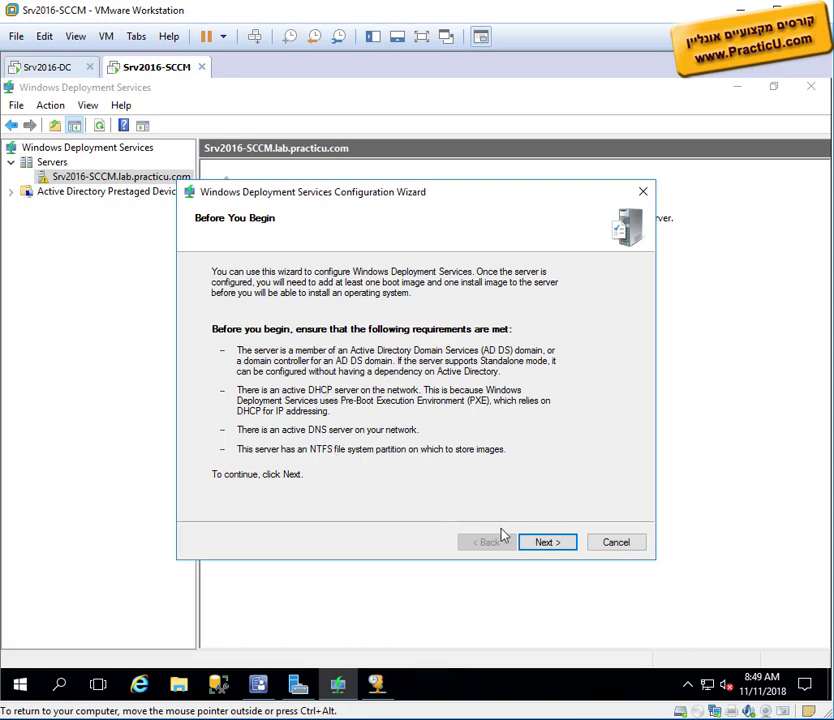
# - Keep the server integrated with Active Directory and accept C:\RemoteInstall on the system volume as the remote installation folder
pyautogui.click(565, 546)
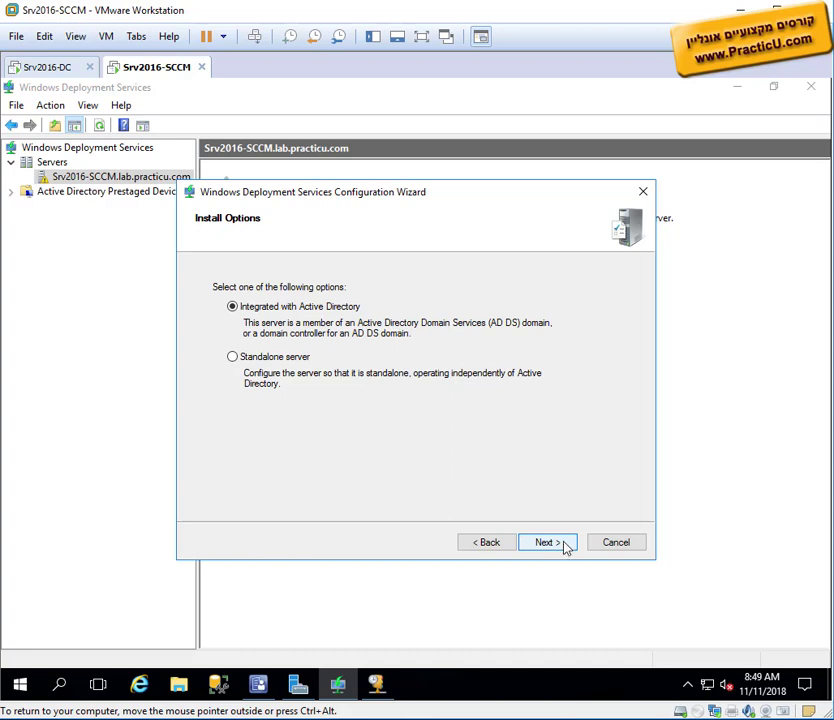
pyautogui.click(563, 544)
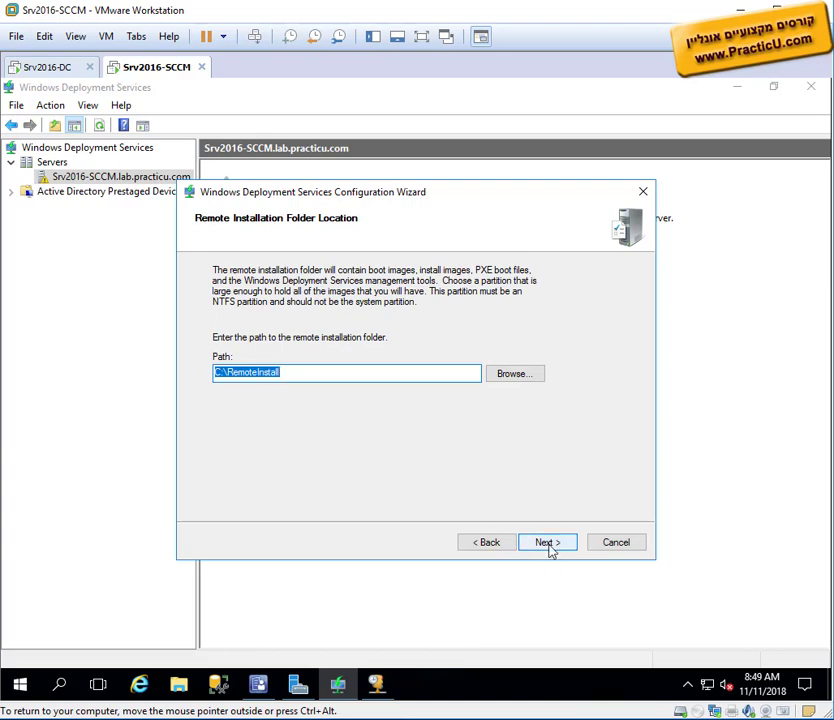
pyautogui.click(549, 551)
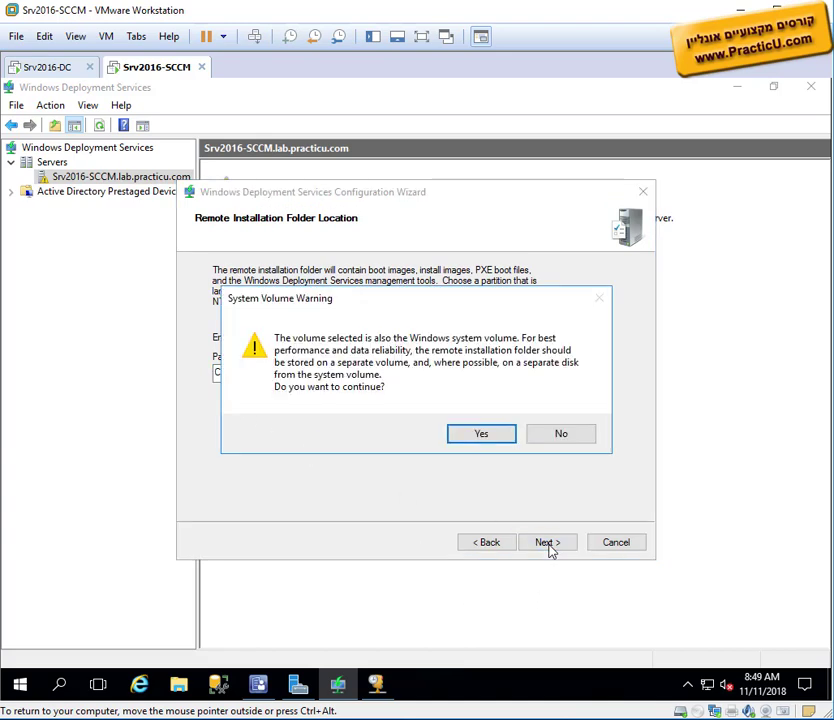
pyautogui.click(470, 434)
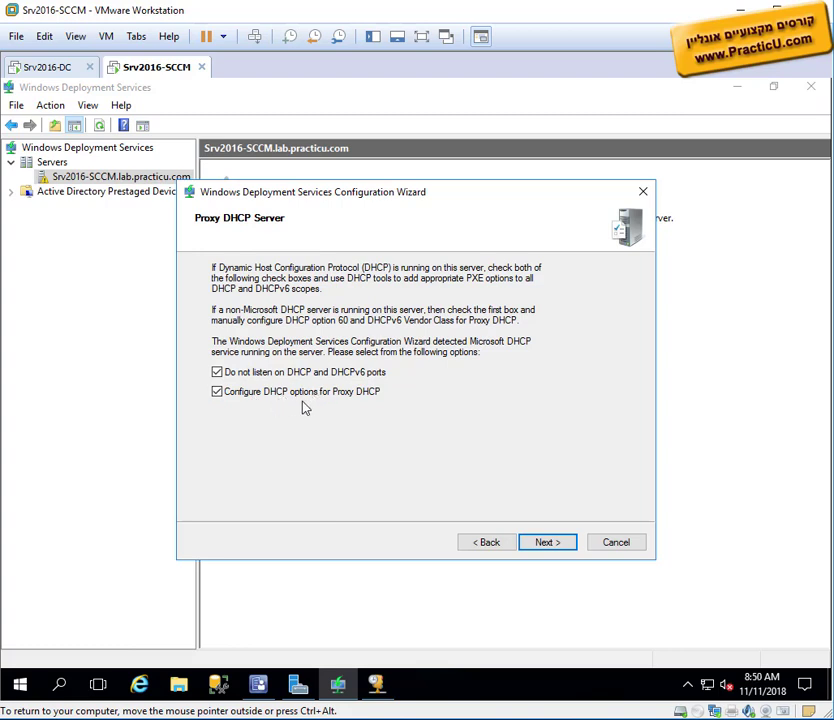
# - Keep both Proxy DHCP options enabled, make the PXE server respond to all known and unknown clients, and finish the configuration
pyautogui.click(545, 547)
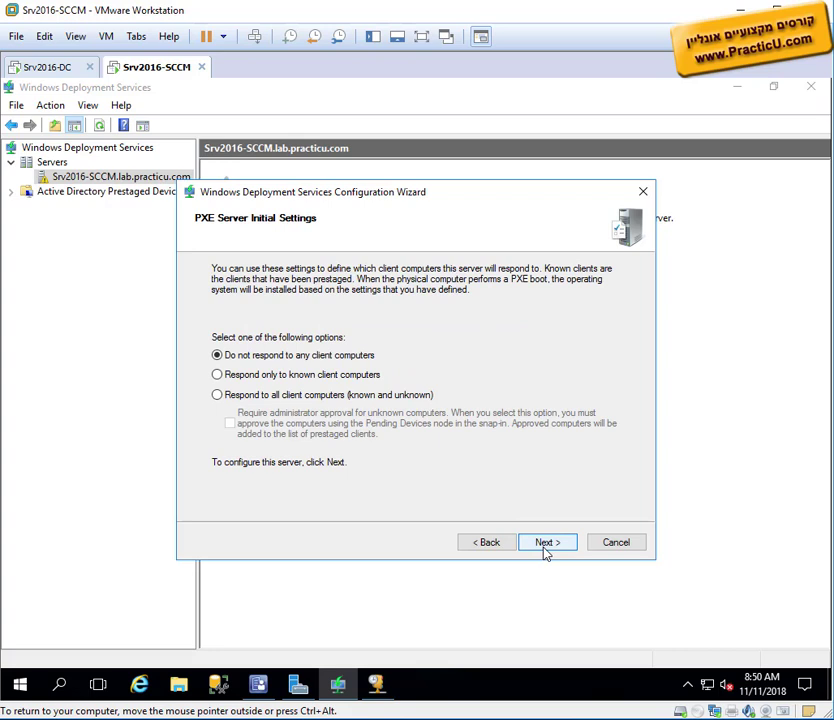
pyautogui.click(298, 396)
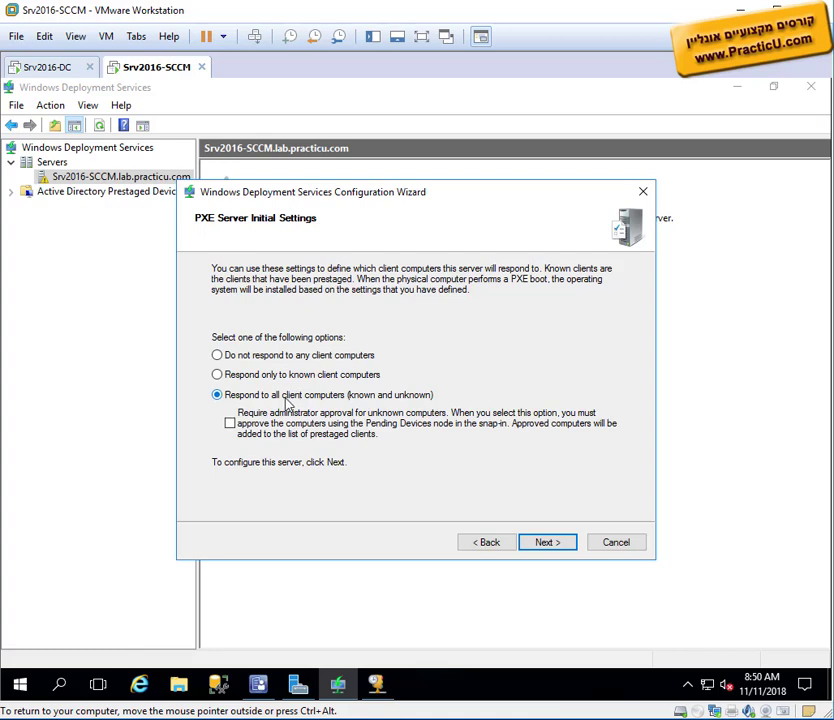
pyautogui.click(559, 543)
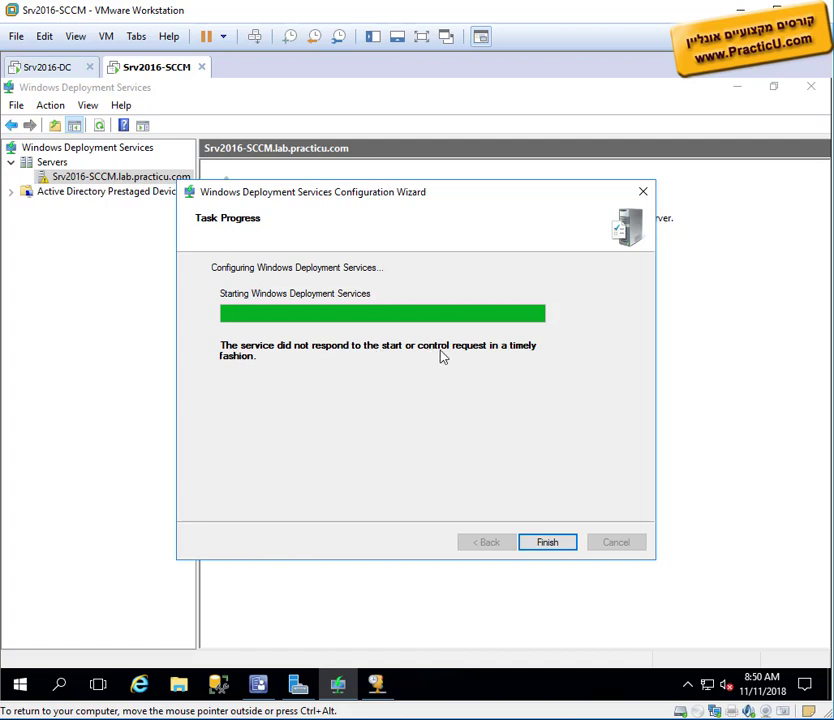
pyautogui.click(545, 544)
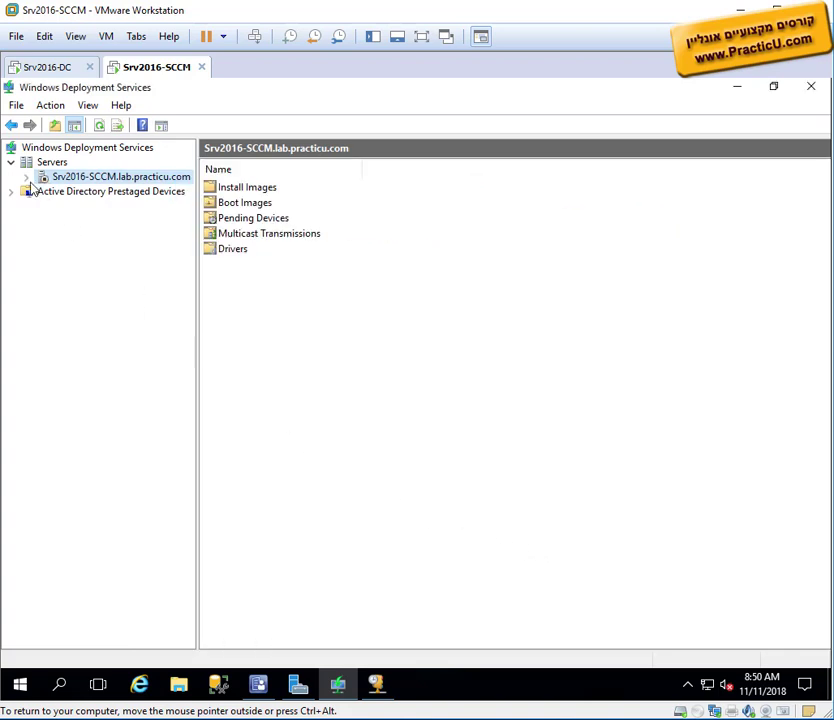
# - Expand the Srv2016-SCCM.lab.practicu.com deployment server and examine which service tasks are available for it
pyautogui.click(26, 177)
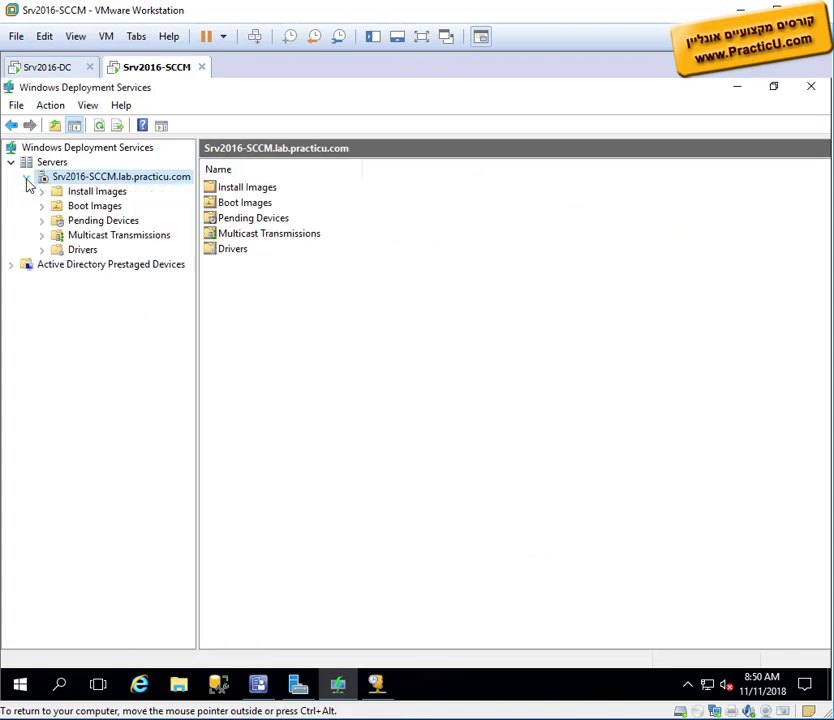
pyautogui.rightClick(116, 185)
pyautogui.moveTo(205, 238)
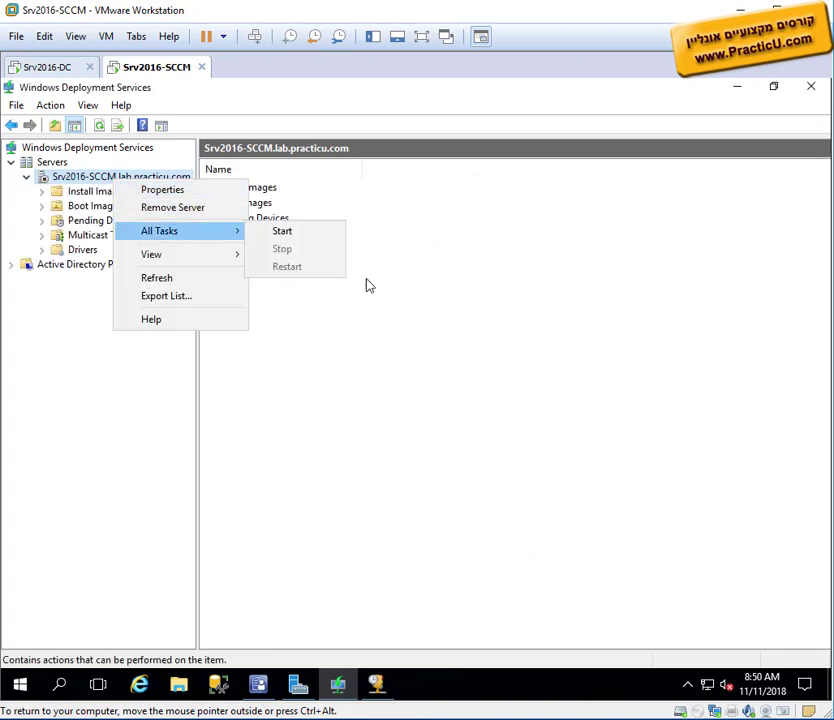
# - Open the Windows Services console by running services.msc
pyautogui.click(22, 684)
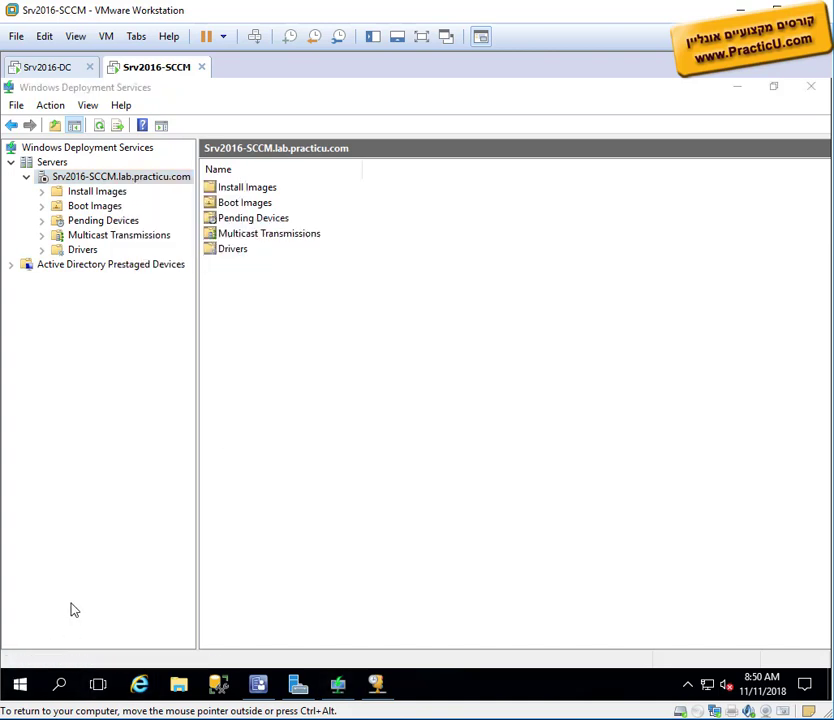
pyautogui.rightClick(20, 688)
pyautogui.click(76, 600)
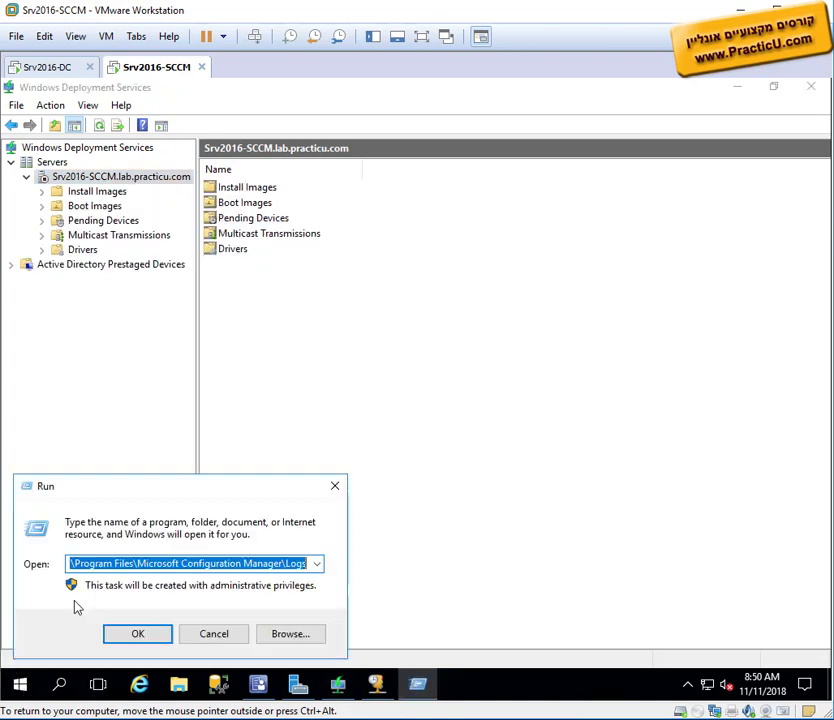
pyautogui.write('ser')
pyautogui.press('Down')
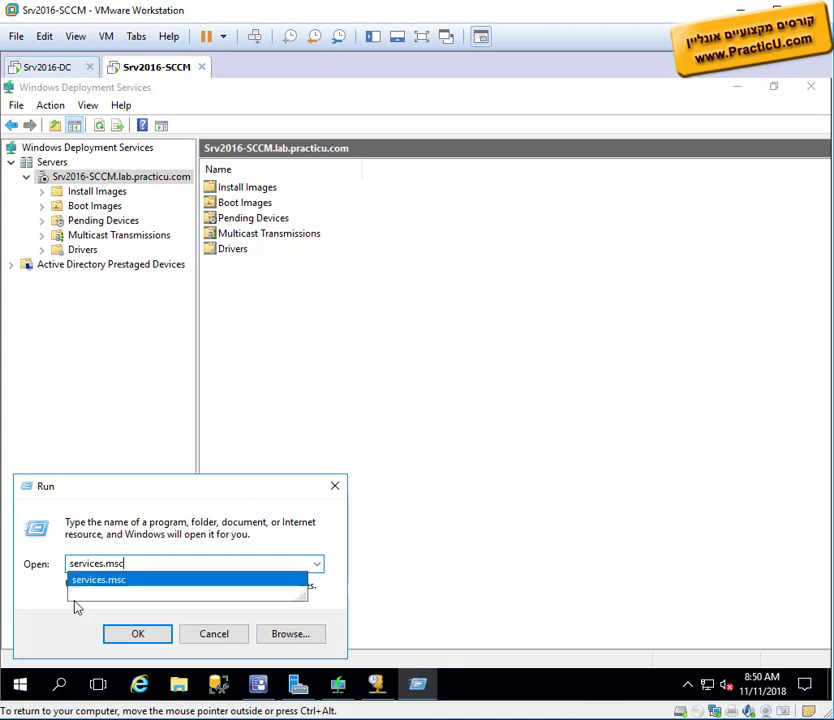
pyautogui.press('Return')
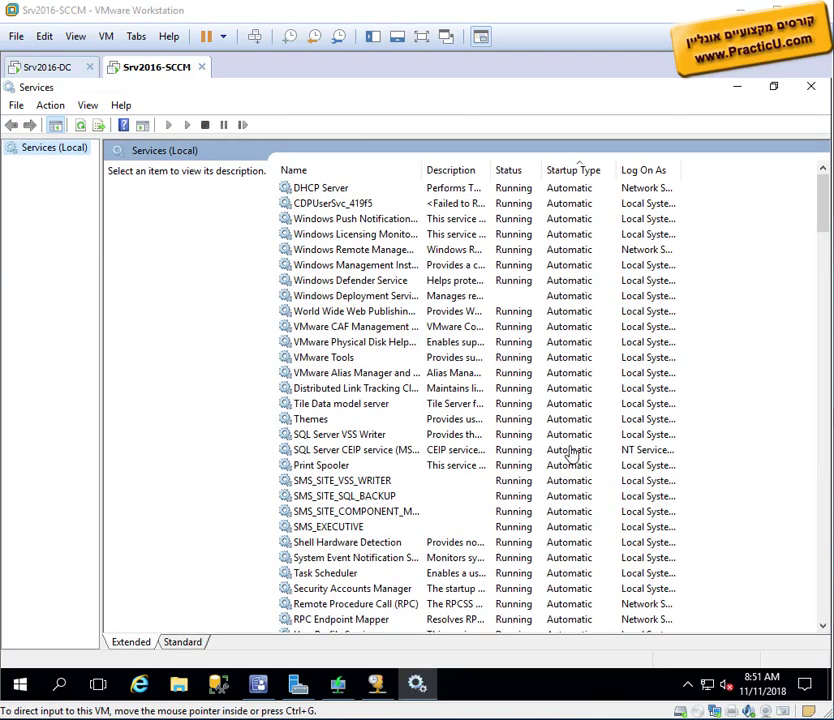
# - Sort the services by name, widen the name column, and start the Windows Deployment Services service
pyautogui.click(416, 392)
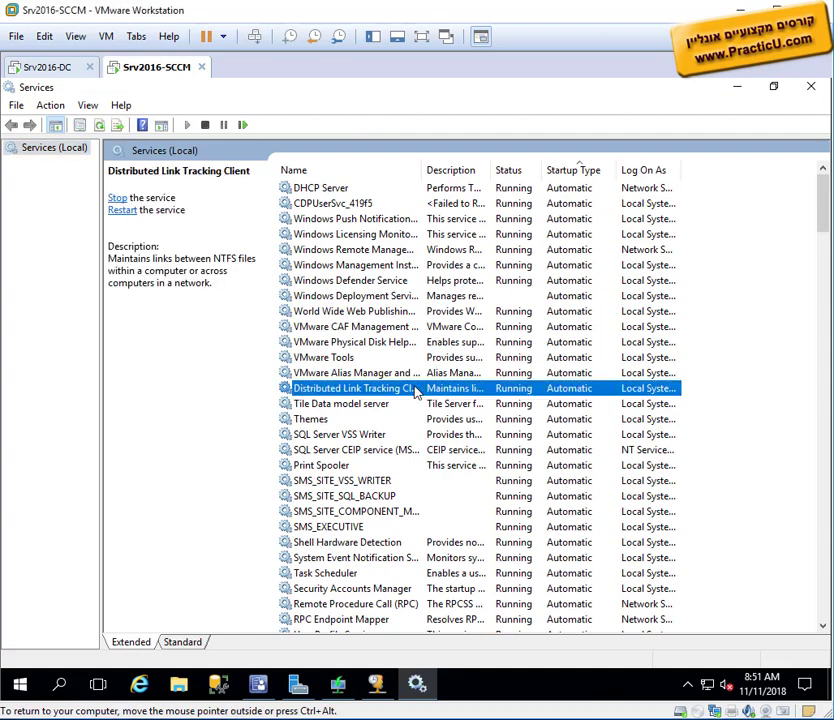
pyautogui.click(359, 174)
pyautogui.click(359, 236)
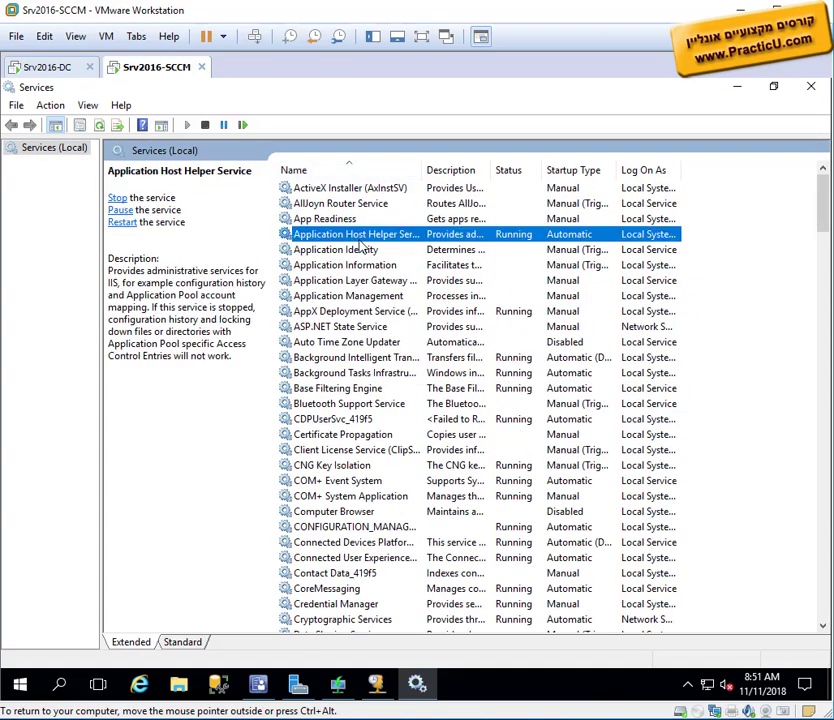
pyautogui.write('windows ad')
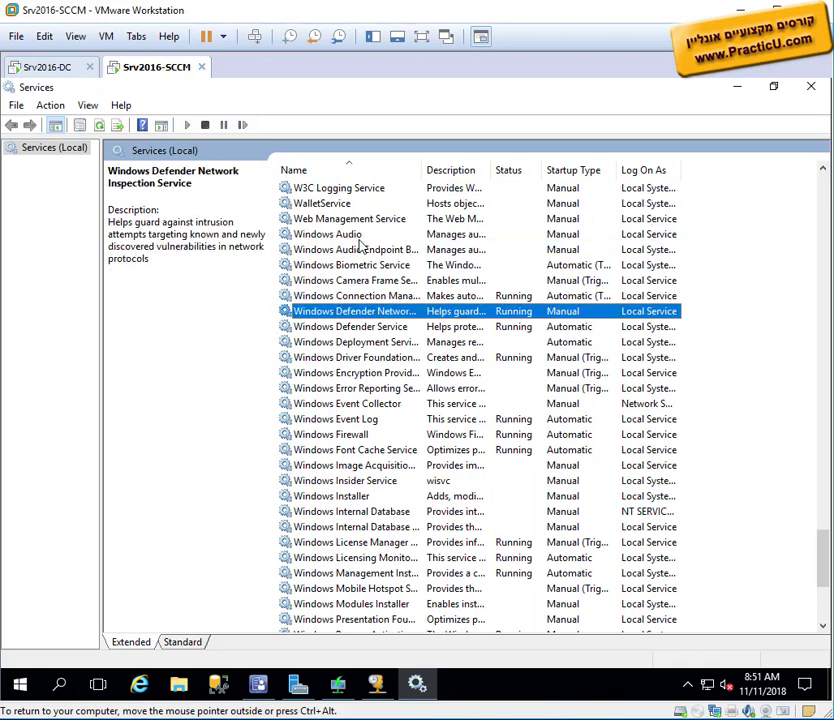
pyautogui.moveTo(488, 170)
pyautogui.mouseDown()
pyautogui.moveTo(460, 168)
pyautogui.moveTo(488, 171)
pyautogui.mouseUp()
pyautogui.click(410, 343)
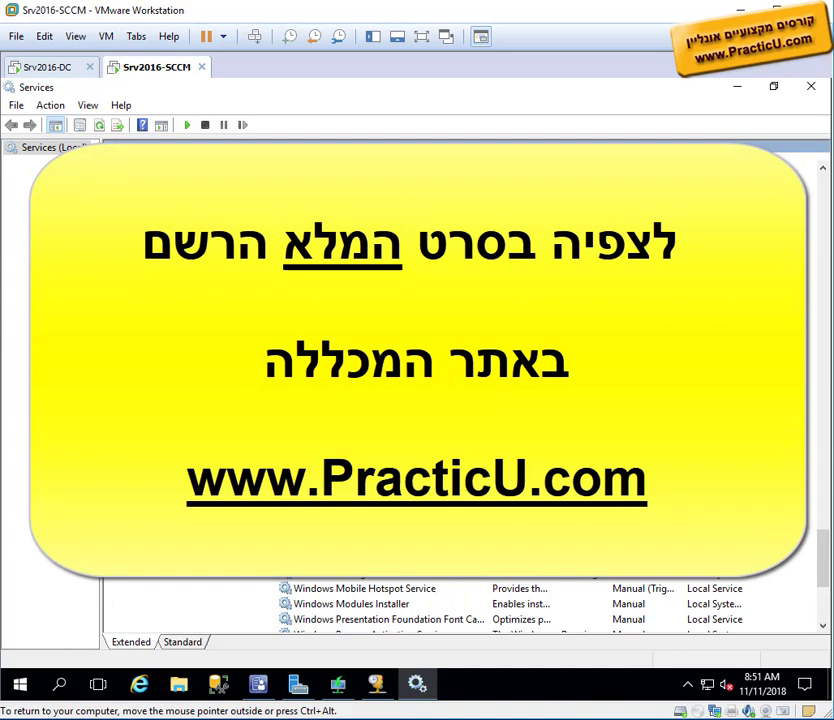
pyautogui.click(187, 124)
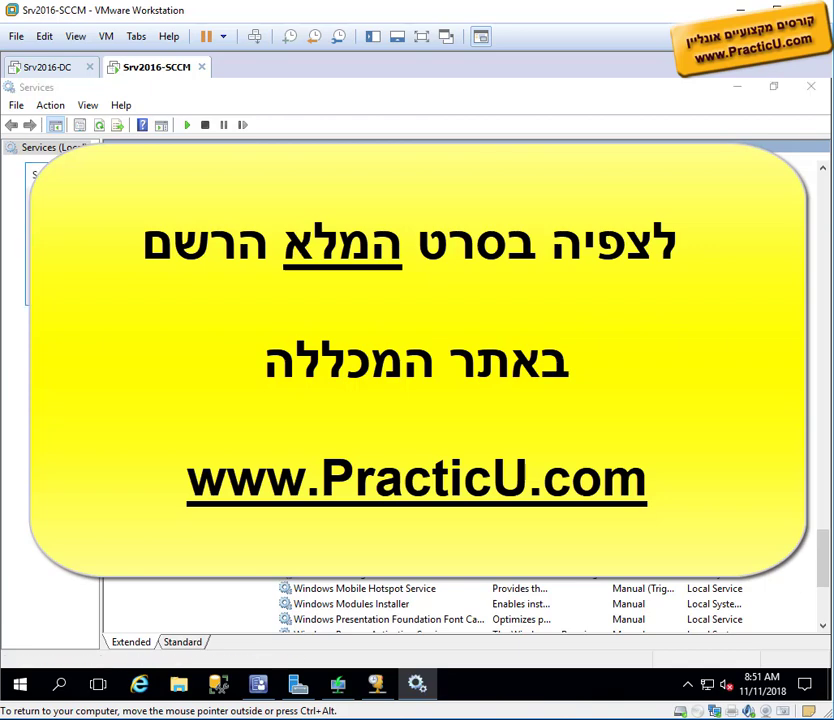